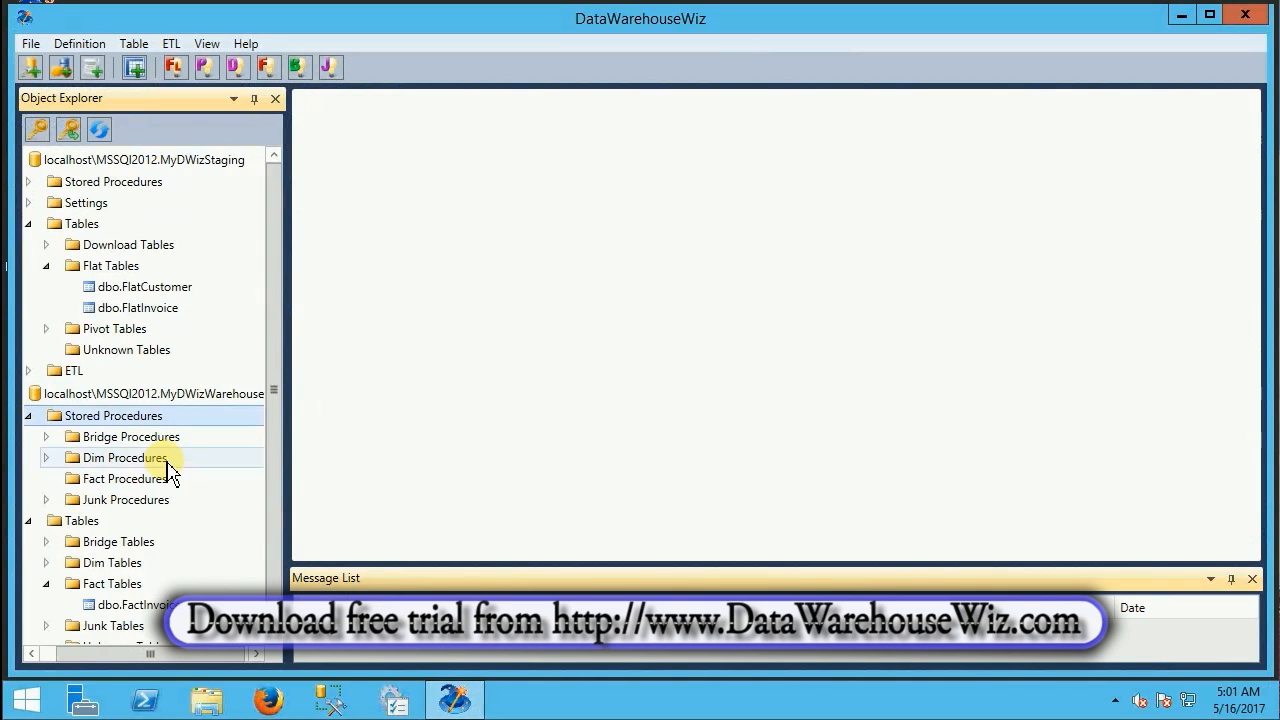
Step: Create a fact procedure named FactInvoice_upd with source table dbo.FlatInvoice and fact table dbo.FactInvoice
{"action": "left_click", "coordinate": [166, 480]}
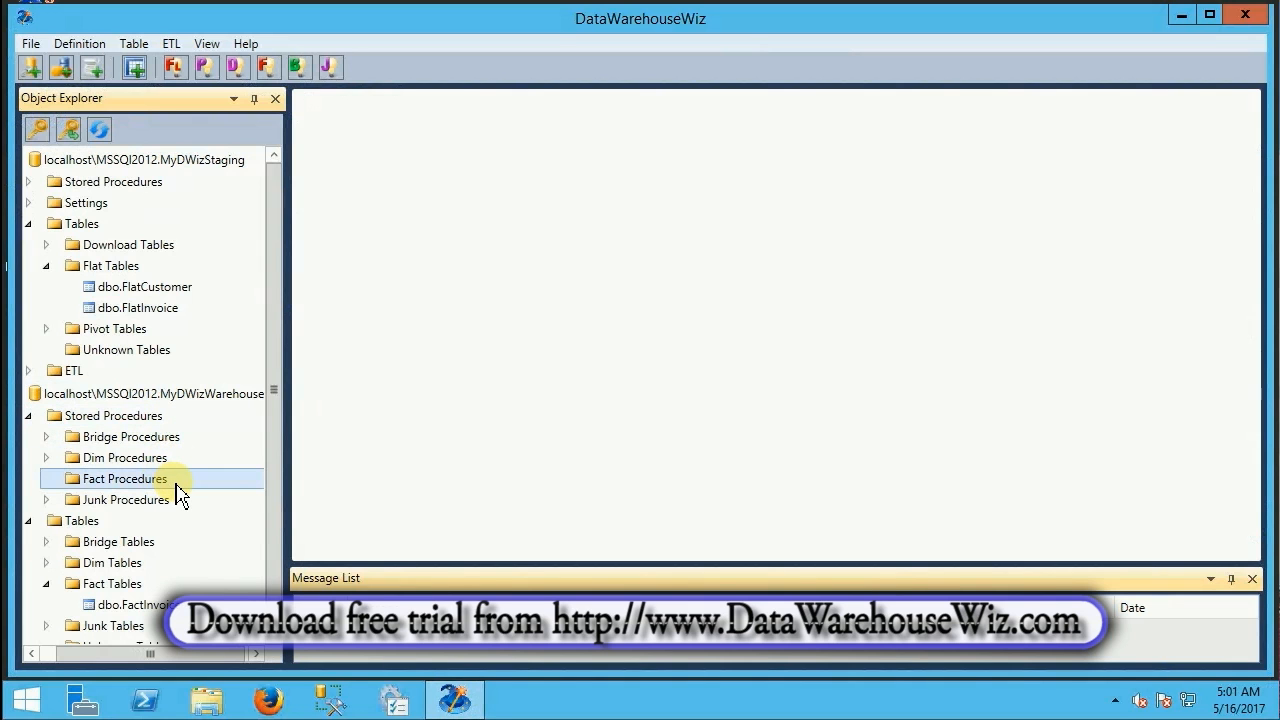
{"action": "right_click", "coordinate": [178, 494]}
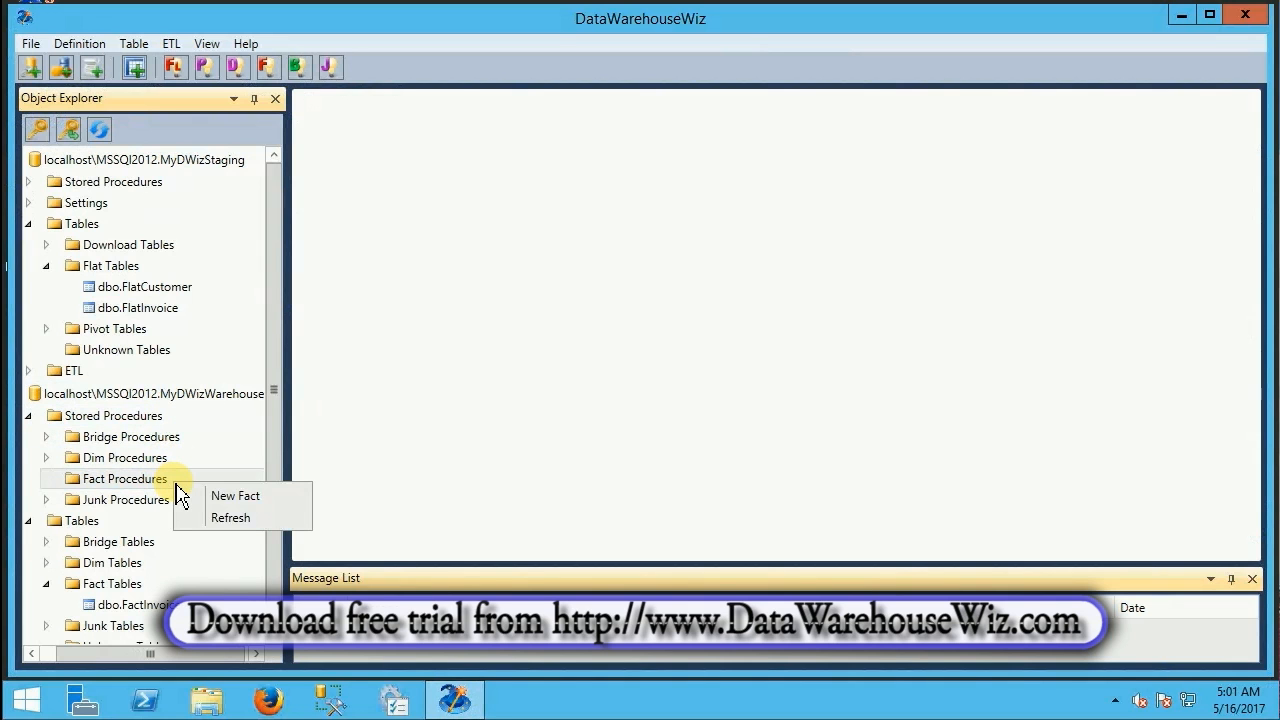
{"action": "left_click", "coordinate": [276, 507]}
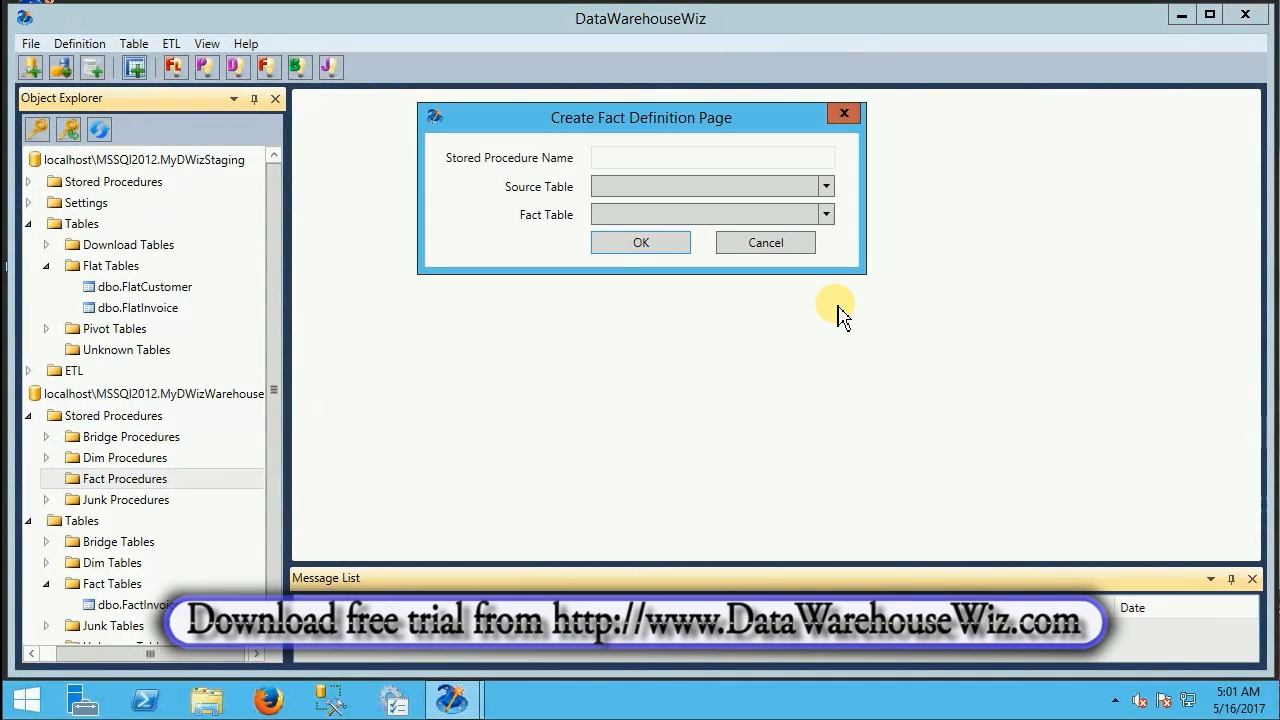
{"action": "left_click", "coordinate": [833, 216]}
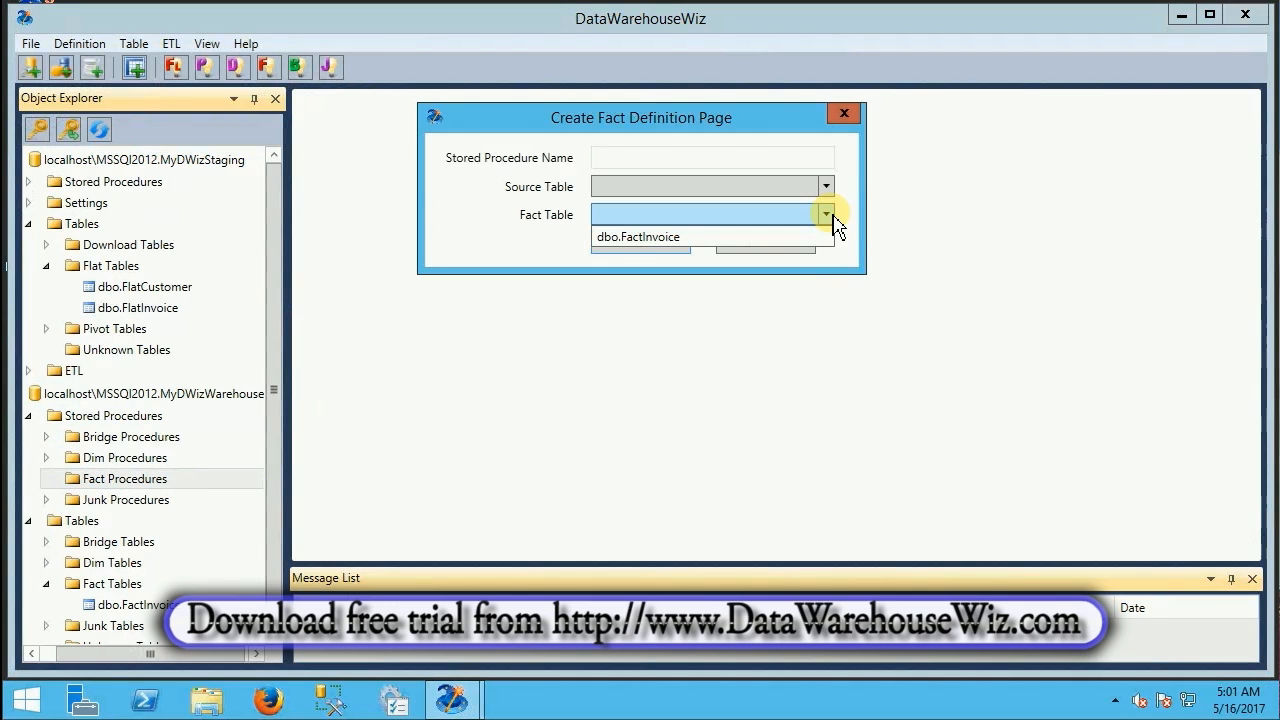
{"action": "left_click", "coordinate": [705, 237]}
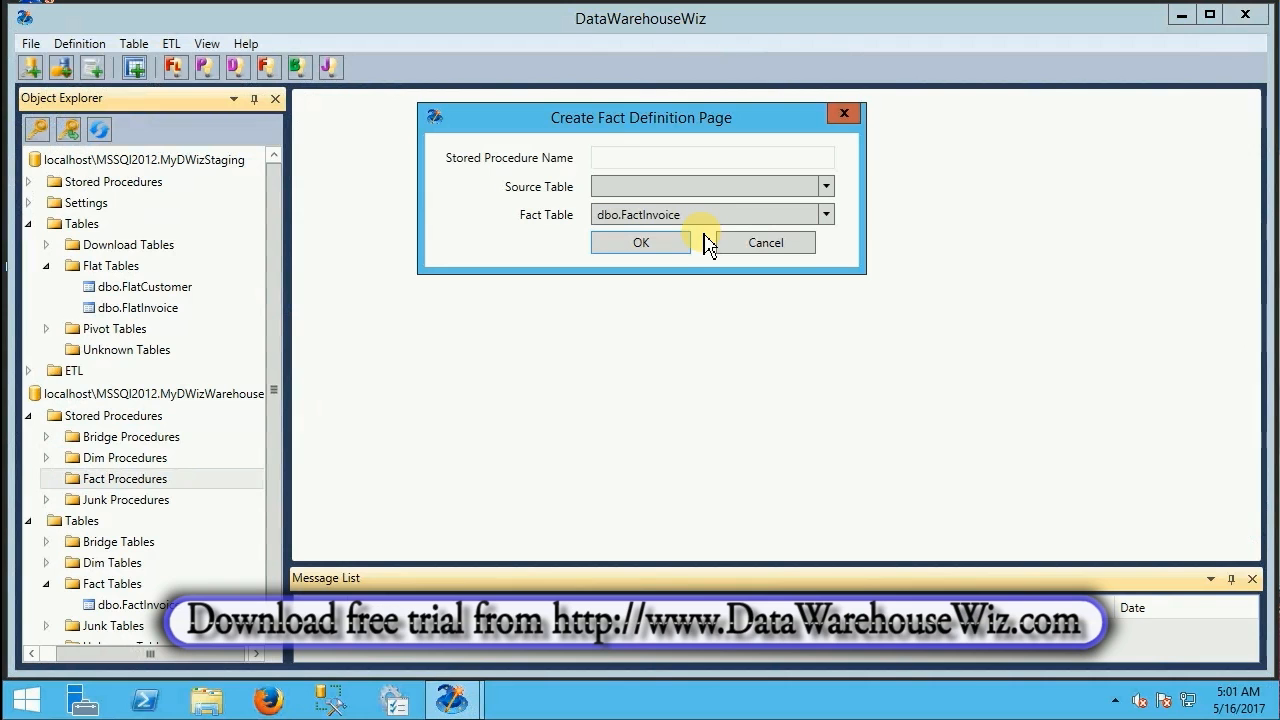
{"action": "left_click", "coordinate": [673, 162]}
{"action": "type", "text": "F"}
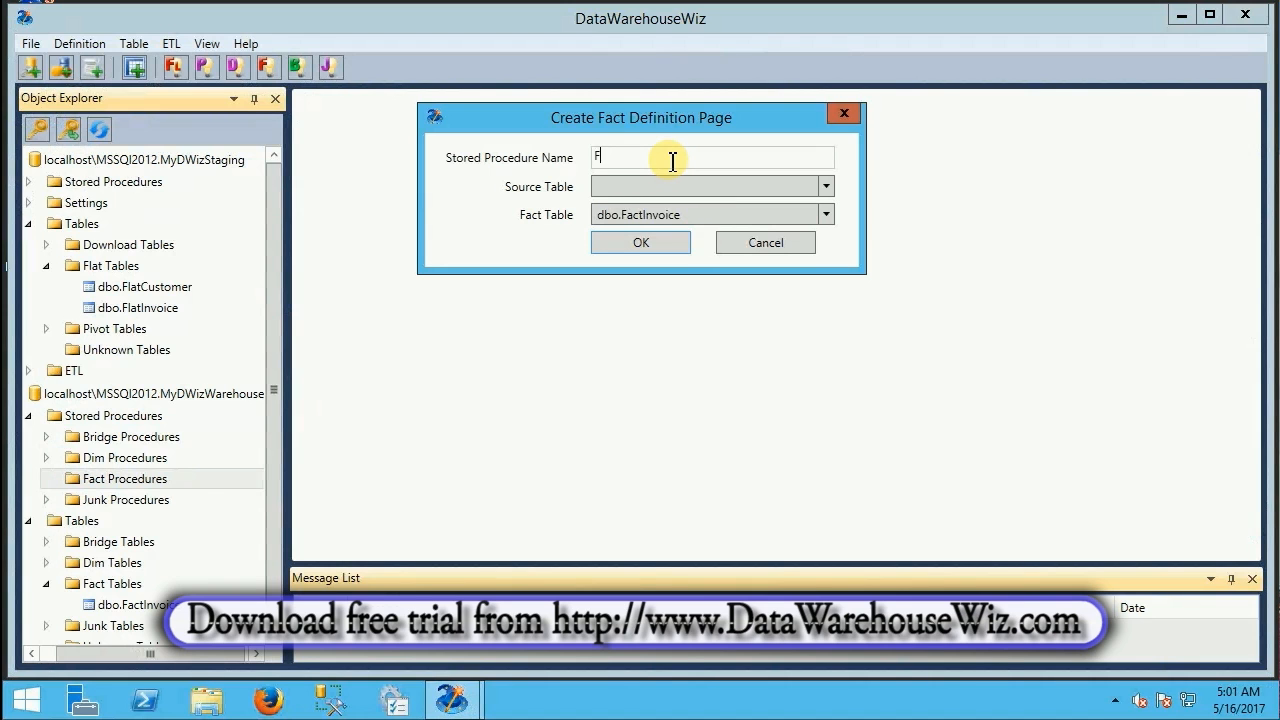
{"action": "type", "text": "actInvoice_upd"}
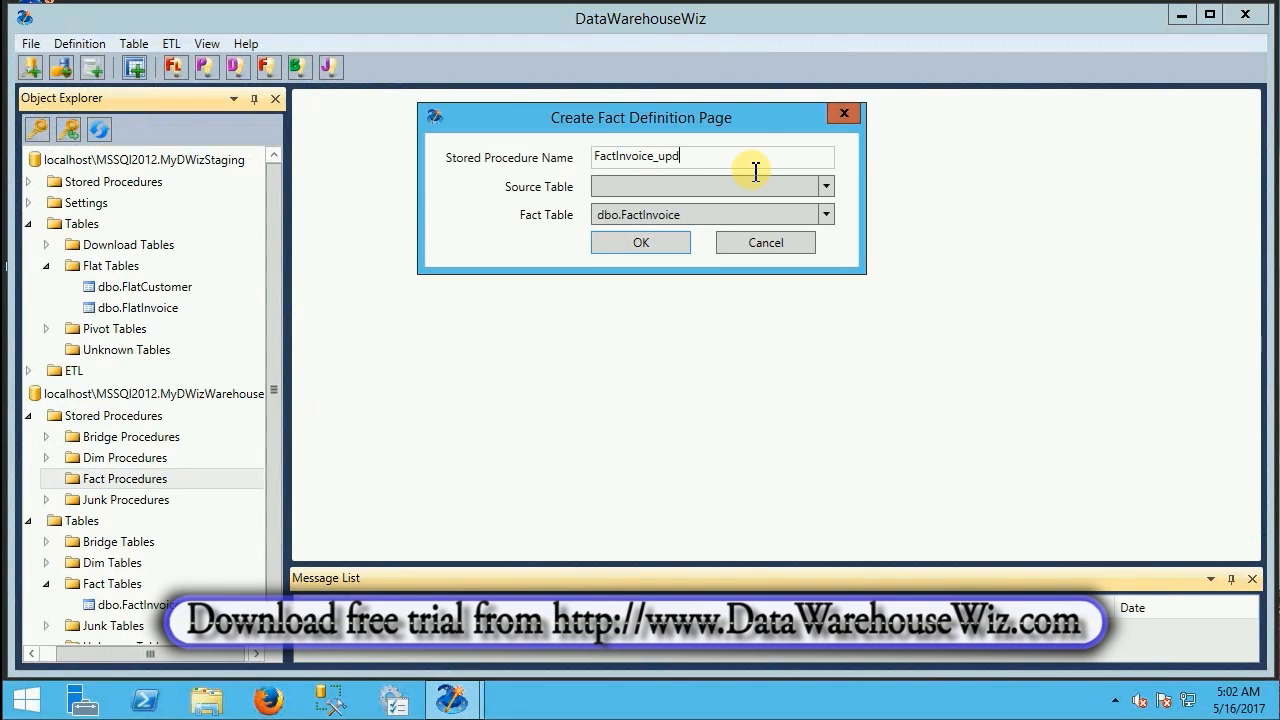
{"action": "left_click", "coordinate": [828, 187]}
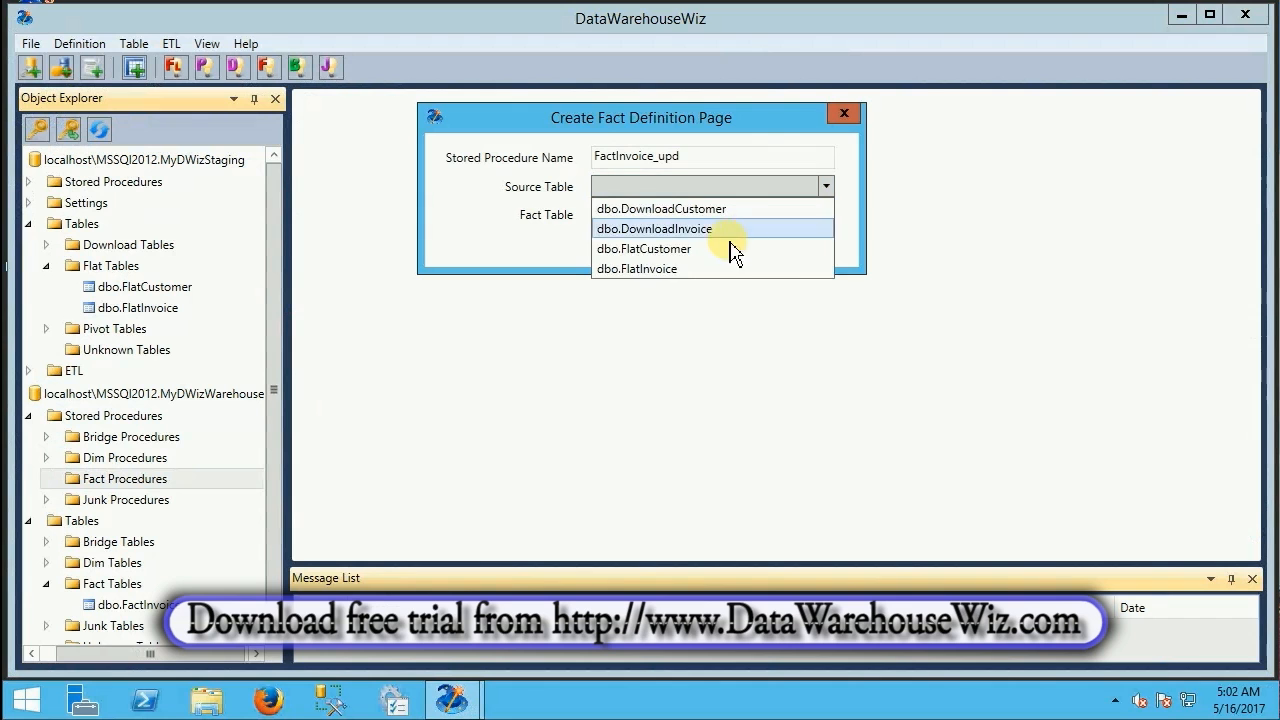
{"action": "left_click", "coordinate": [690, 270]}
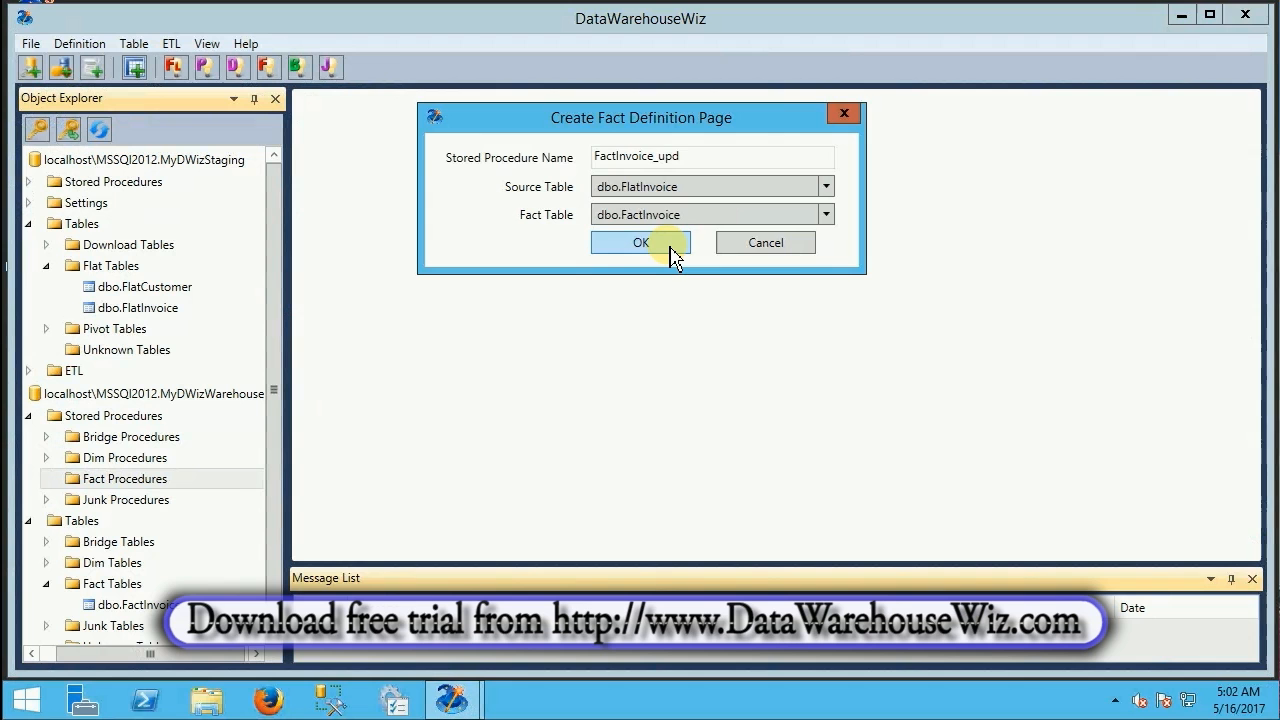
{"action": "left_click", "coordinate": [670, 248]}
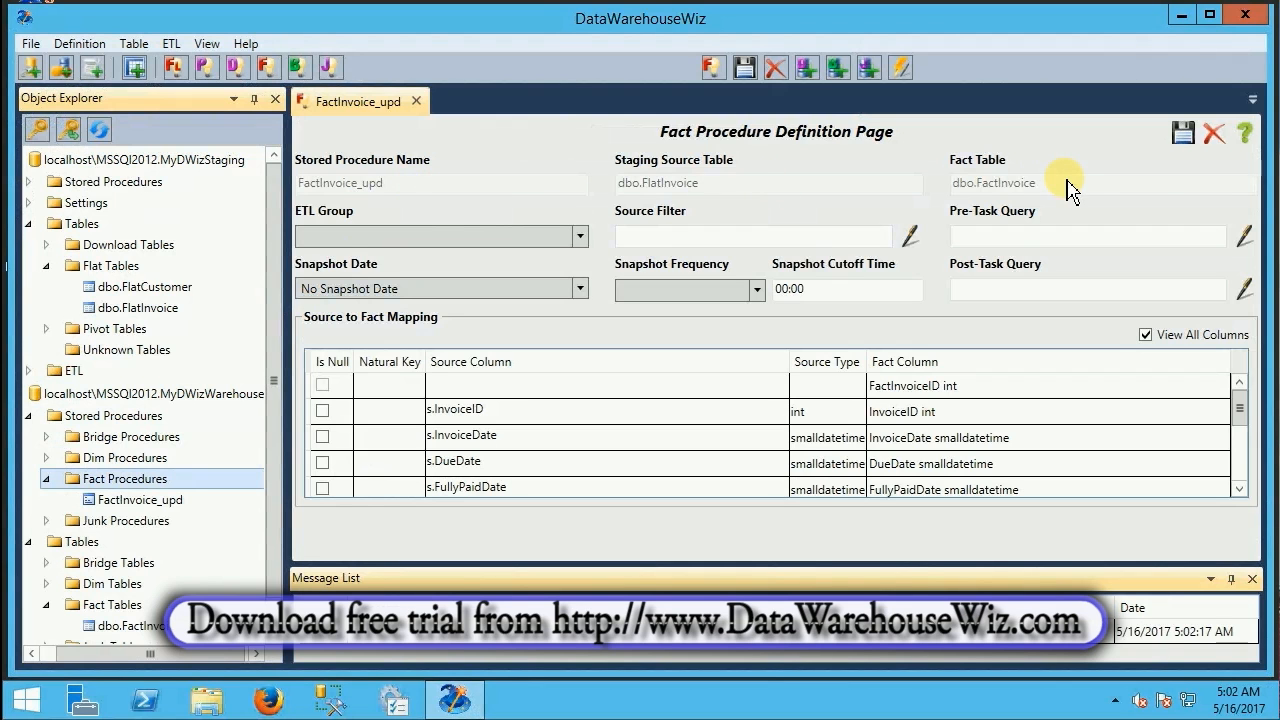
Step: Assign the procedure to the ETL_Tutorial ETL group, set the natural key of s.InvoiceID to 1, and save the definition
{"action": "left_click", "coordinate": [582, 237]}
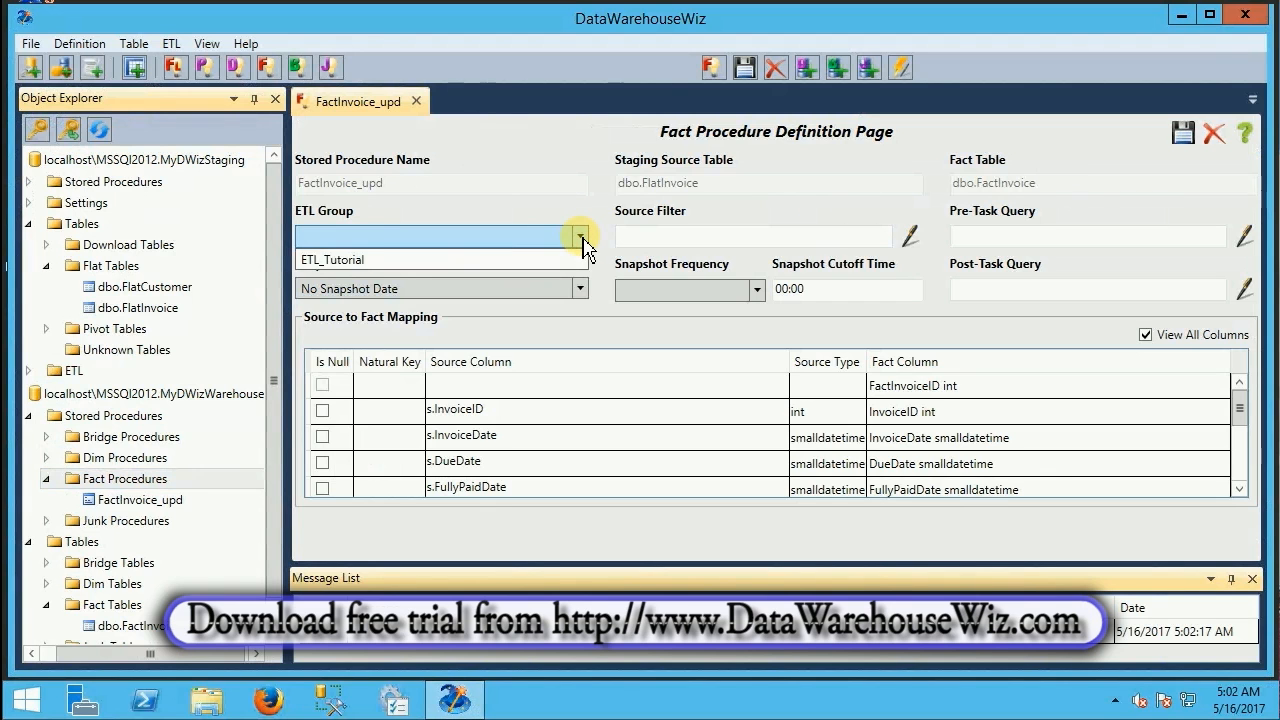
{"action": "left_click", "coordinate": [455, 260]}
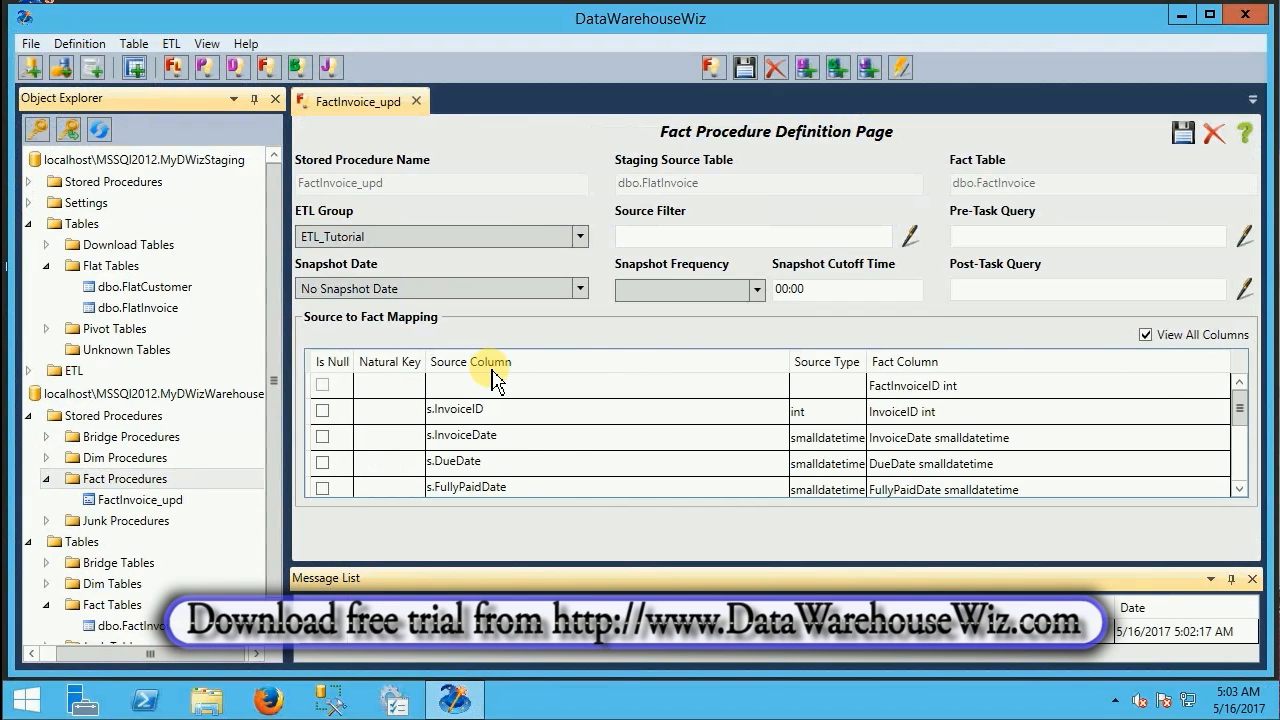
{"action": "left_click", "coordinate": [390, 412]}
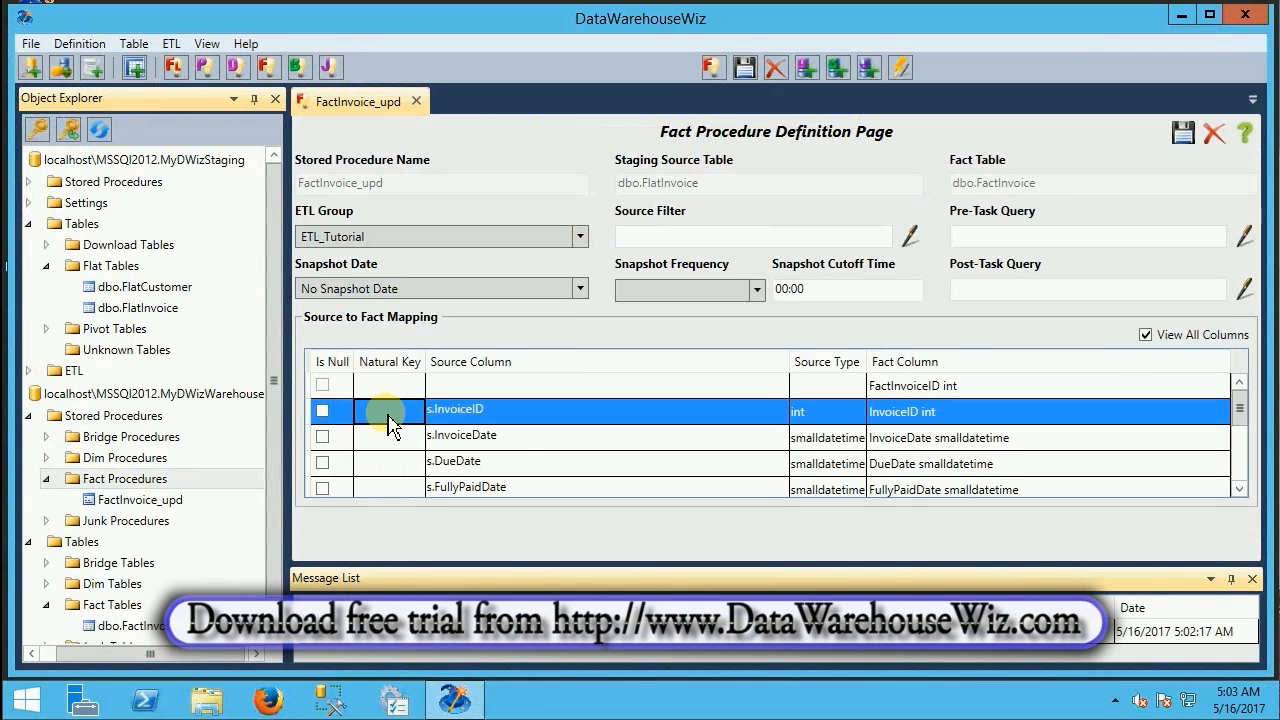
{"action": "type", "text": "1"}
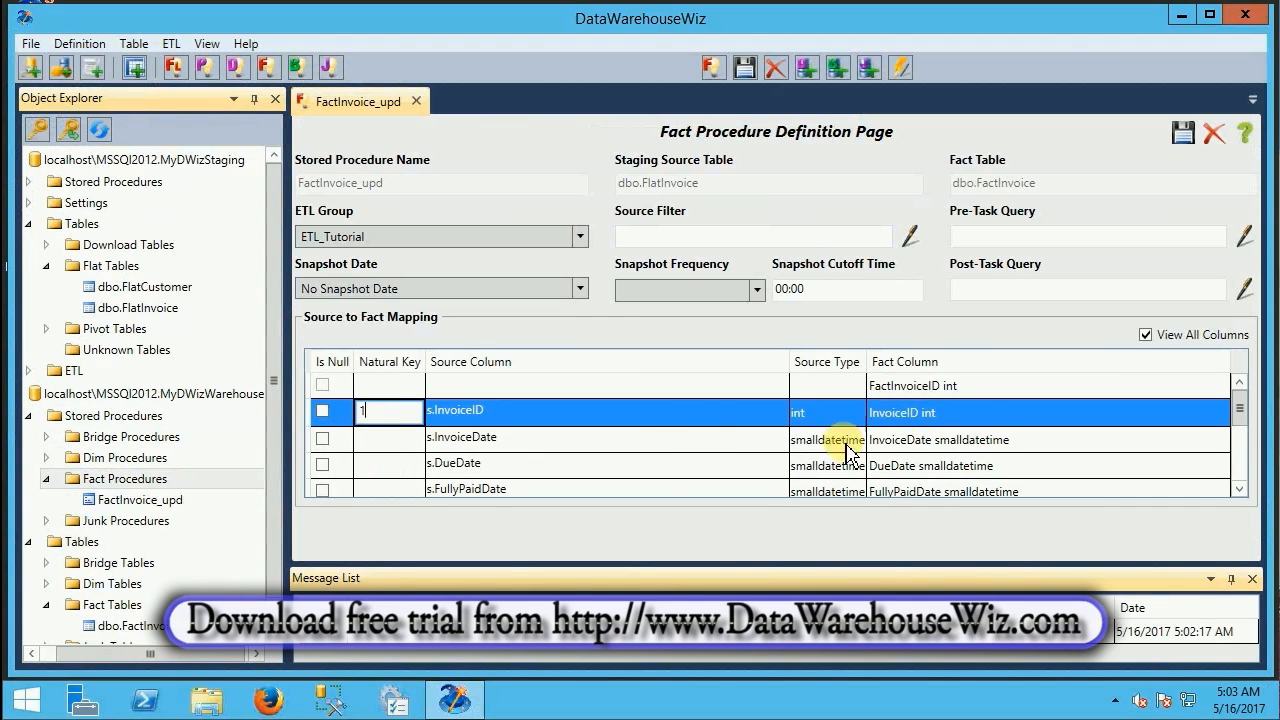
{"action": "left_click", "coordinate": [906, 453]}
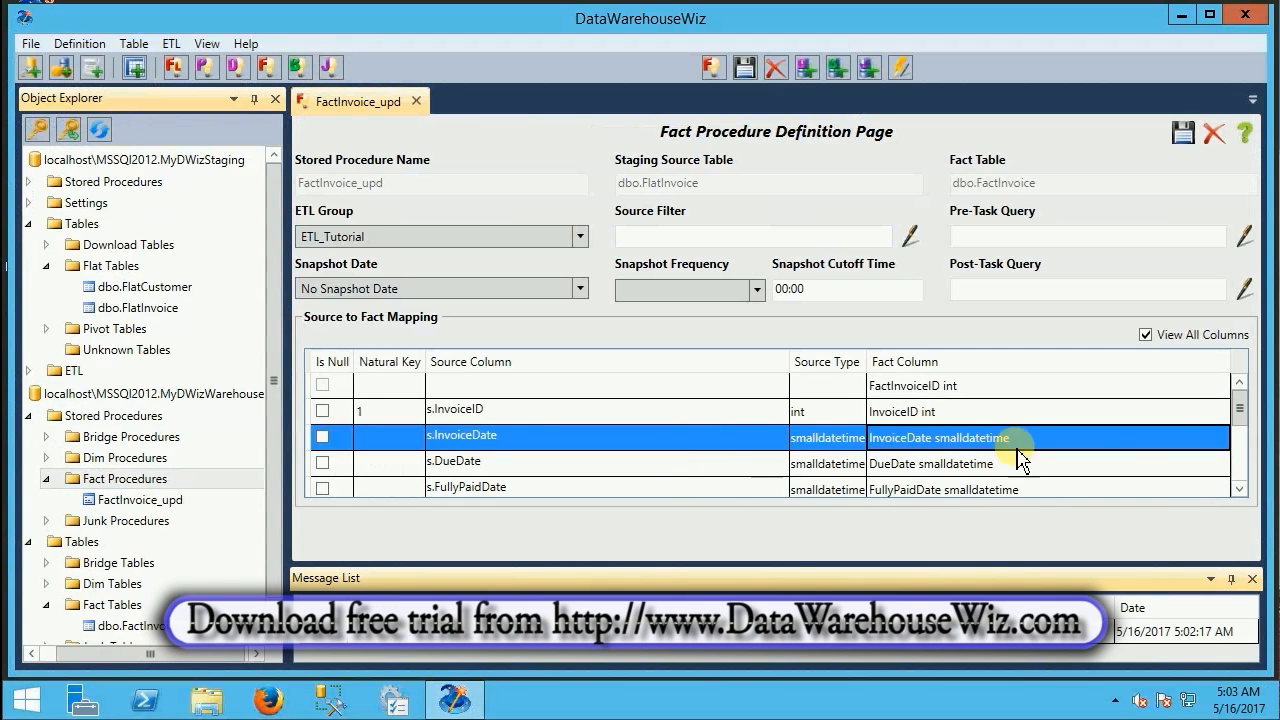
{"action": "left_click_drag", "start_coordinate": [1240, 432], "coordinate": [1240, 482]}
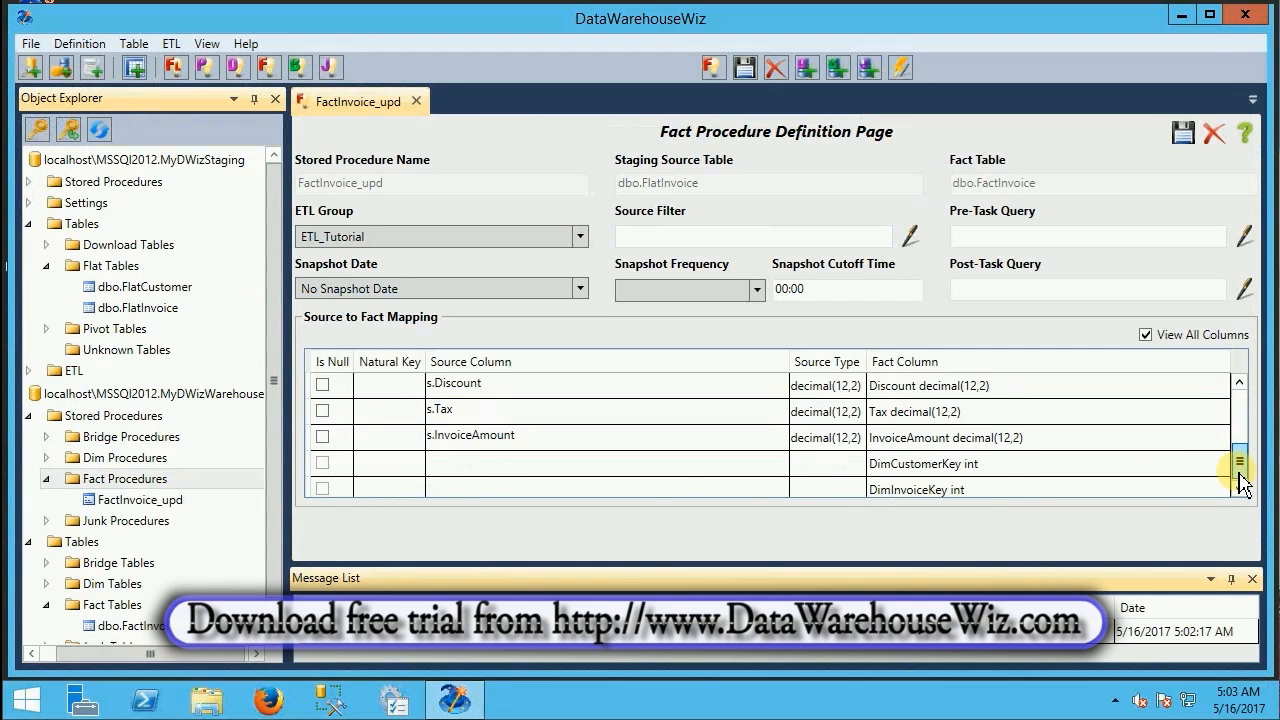
{"action": "left_click", "coordinate": [1183, 136]}
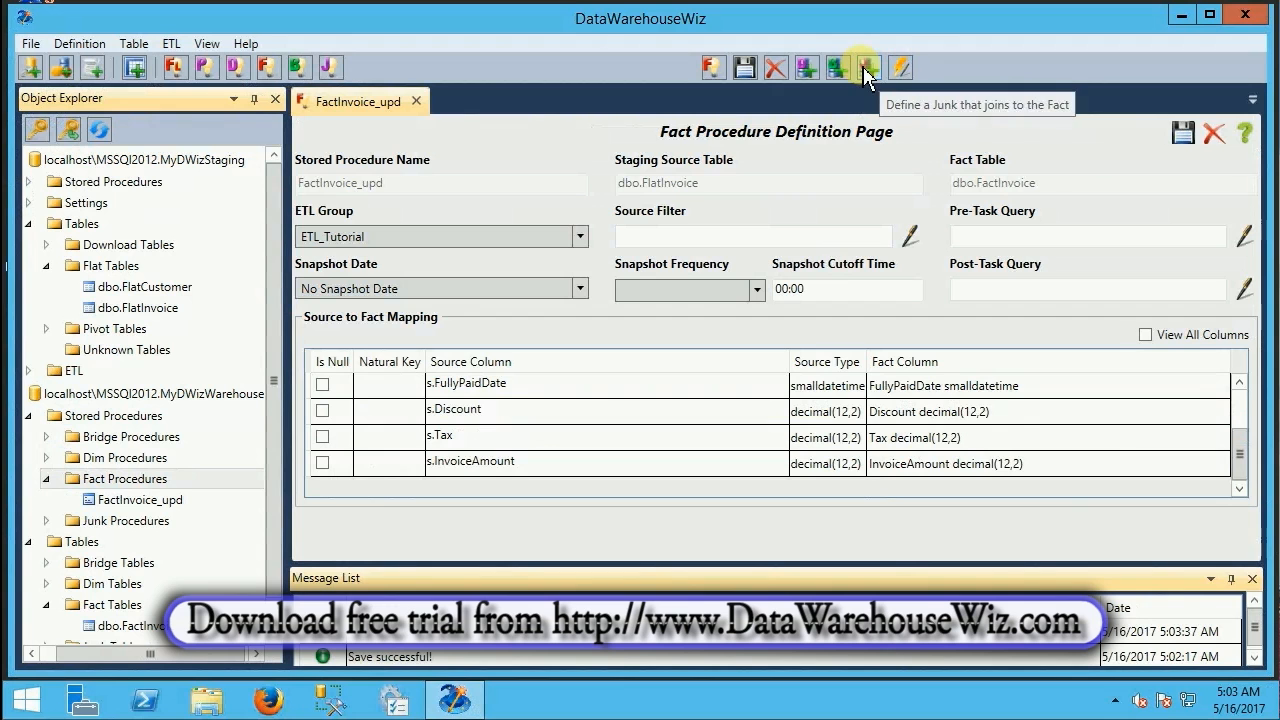
Step: Add the dbo.DimCustomer dim table to the fact procedure
{"action": "left_click", "coordinate": [806, 68]}
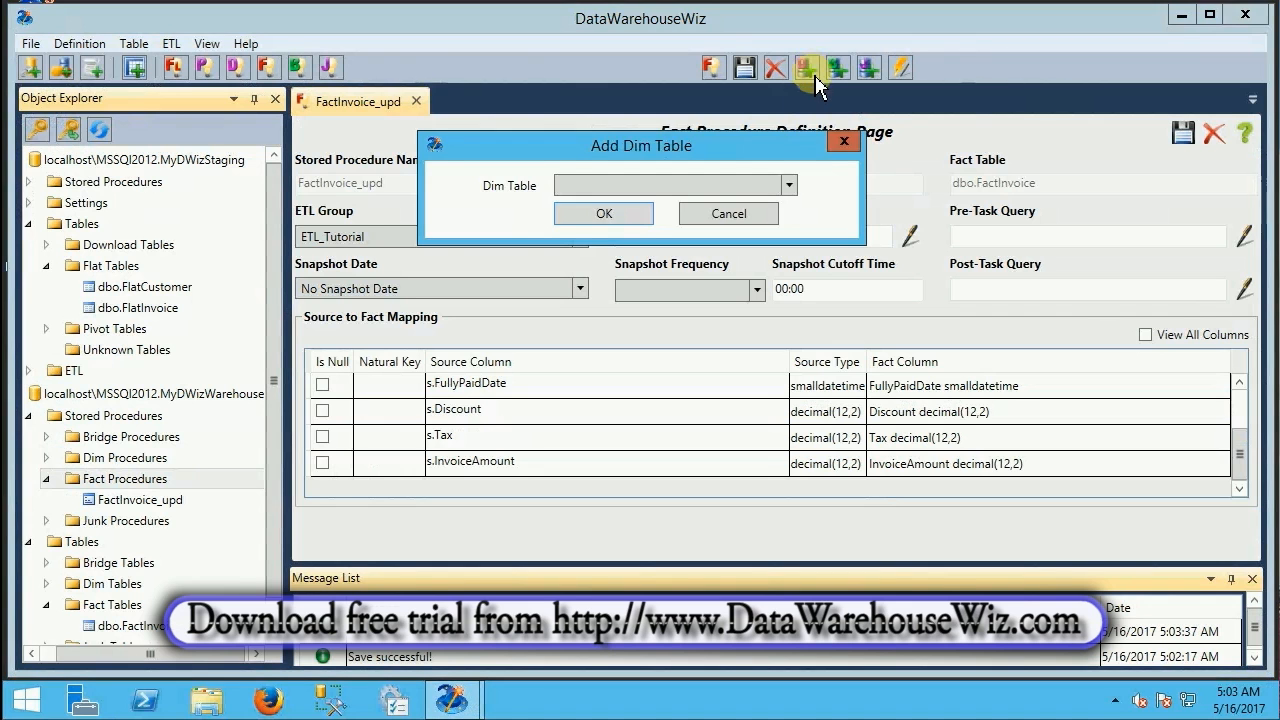
{"action": "left_click", "coordinate": [790, 186]}
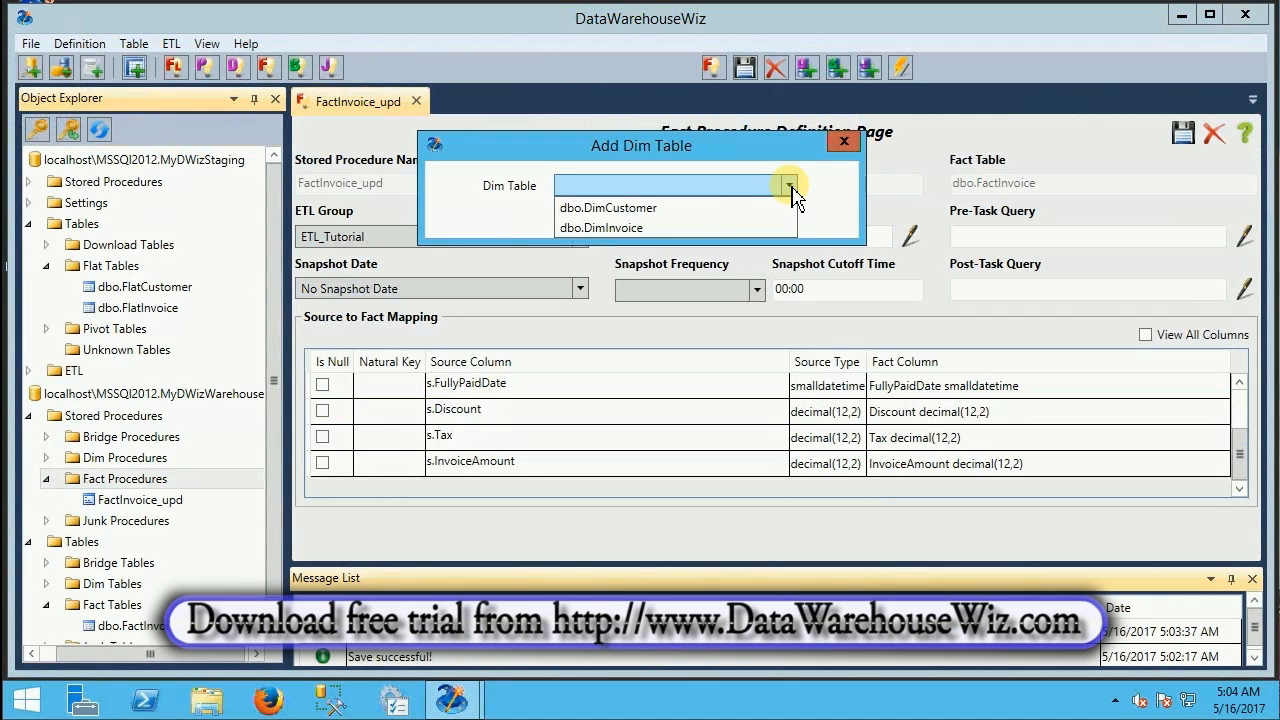
{"action": "left_click", "coordinate": [655, 208]}
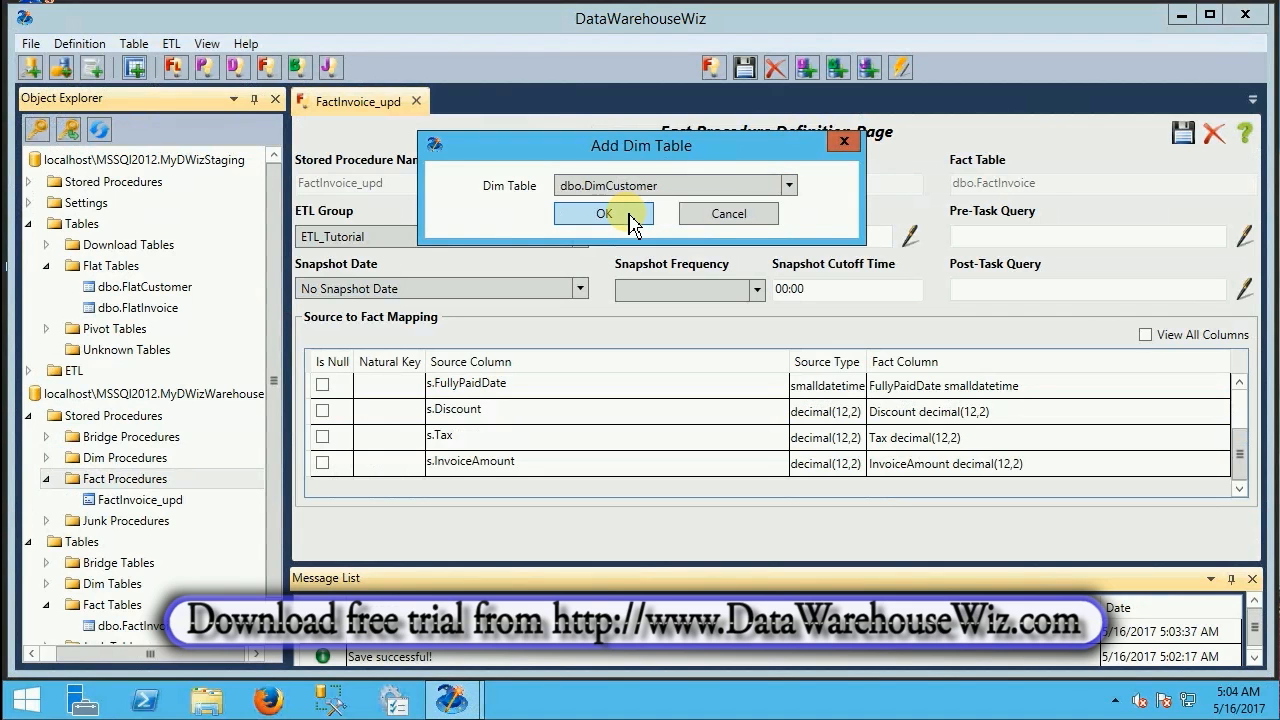
{"action": "left_click", "coordinate": [633, 218]}
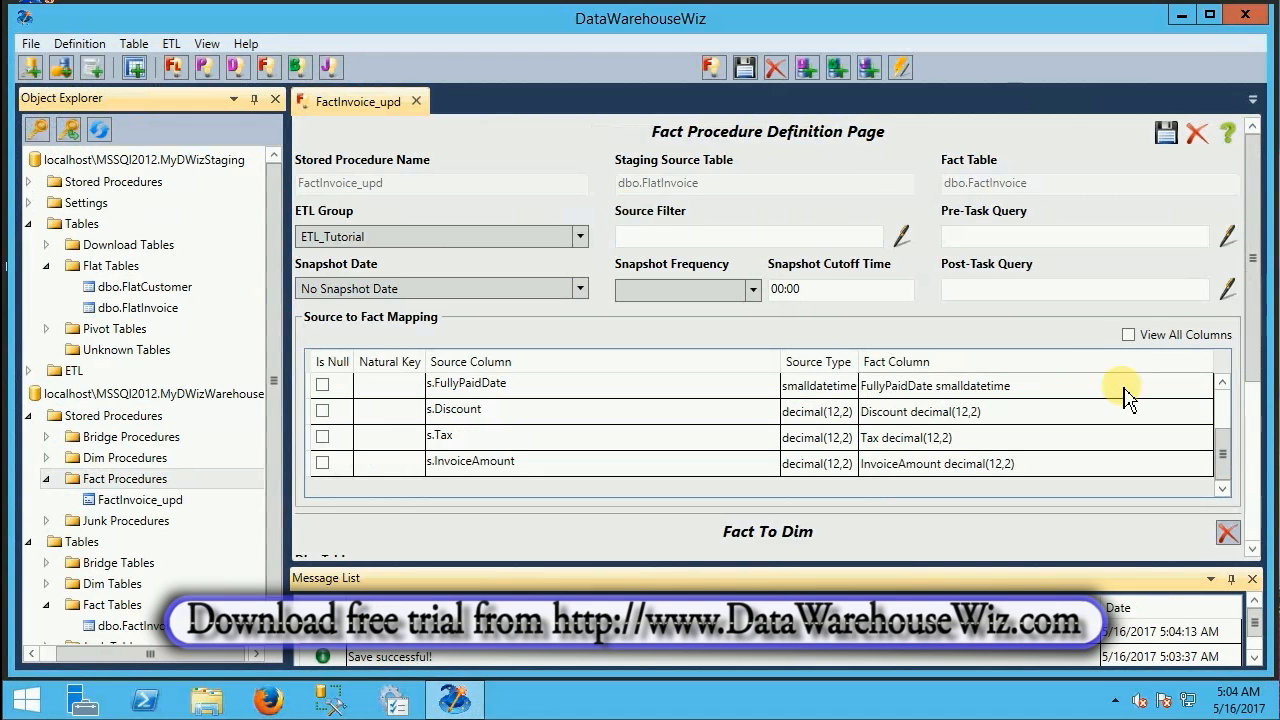
Step: Relate the fact table key DimCustomerKey to the dim table key DimCustomerKey in the dbo.DimCustomer surrogate key relationship
{"action": "left_click_drag", "start_coordinate": [1258, 372], "coordinate": [1258, 533]}
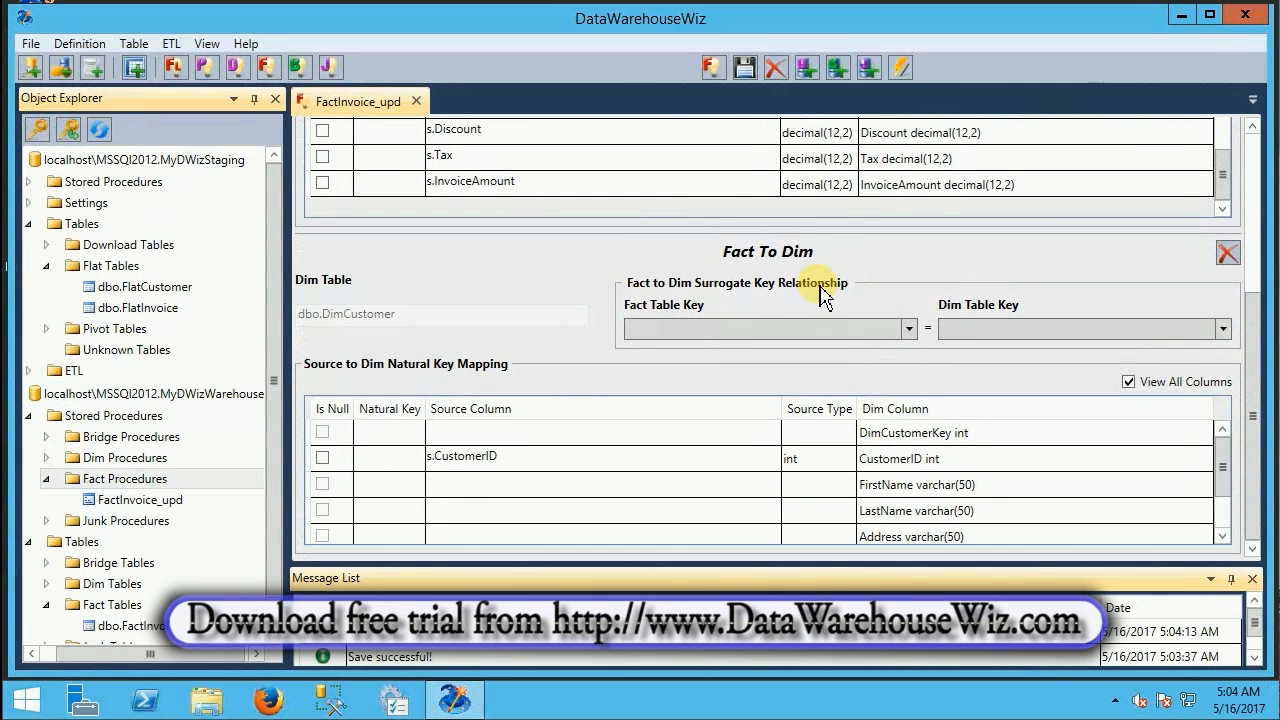
{"action": "left_click", "coordinate": [910, 329]}
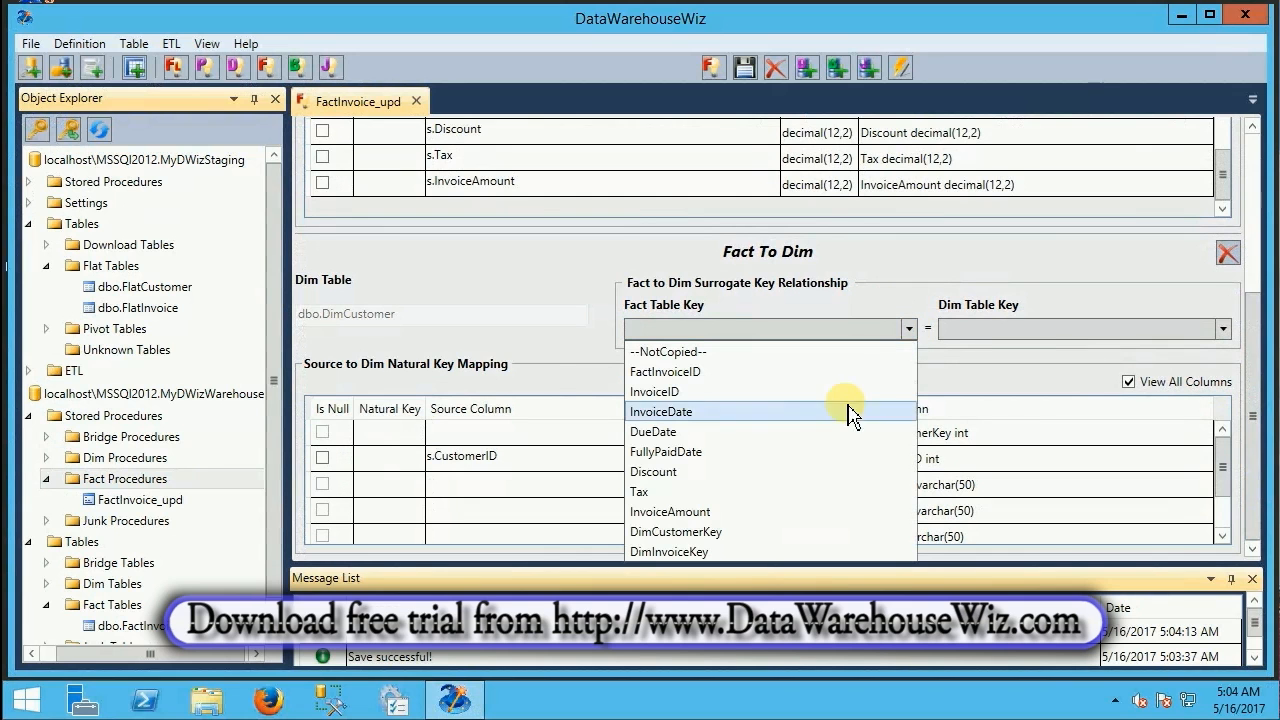
{"action": "left_click", "coordinate": [729, 532]}
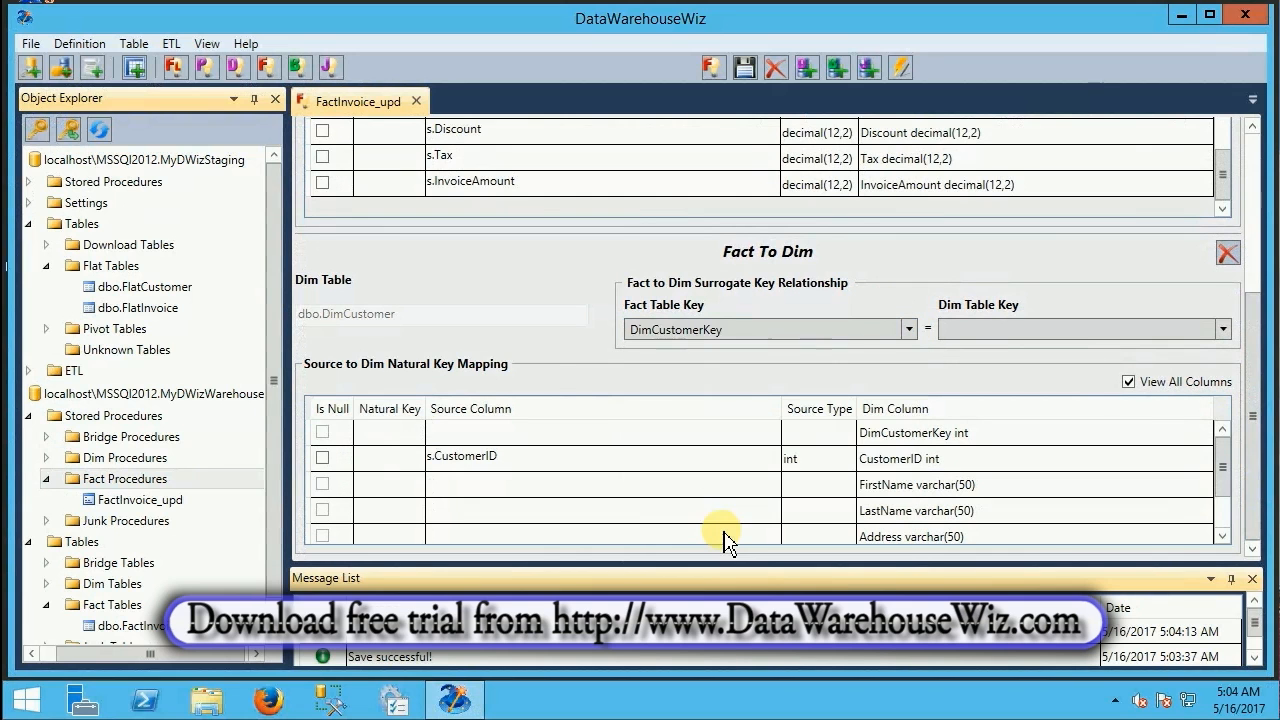
{"action": "left_click", "coordinate": [1222, 330]}
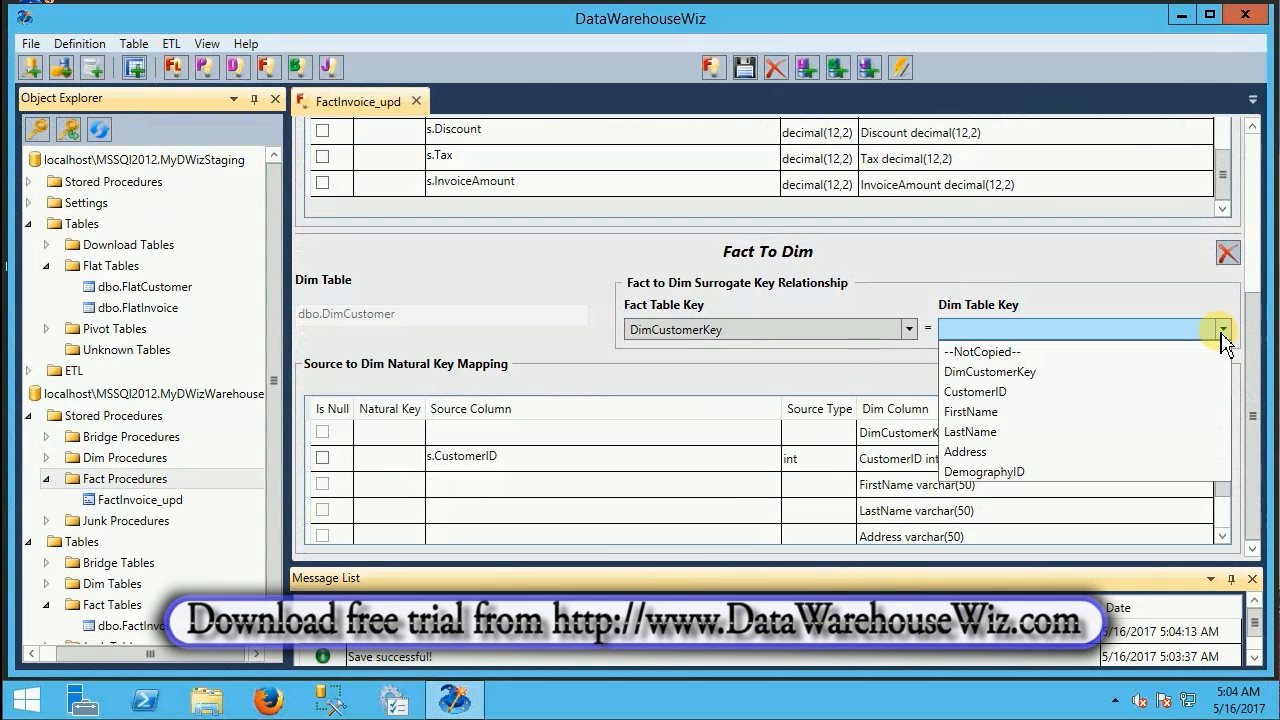
{"action": "left_click", "coordinate": [1163, 374]}
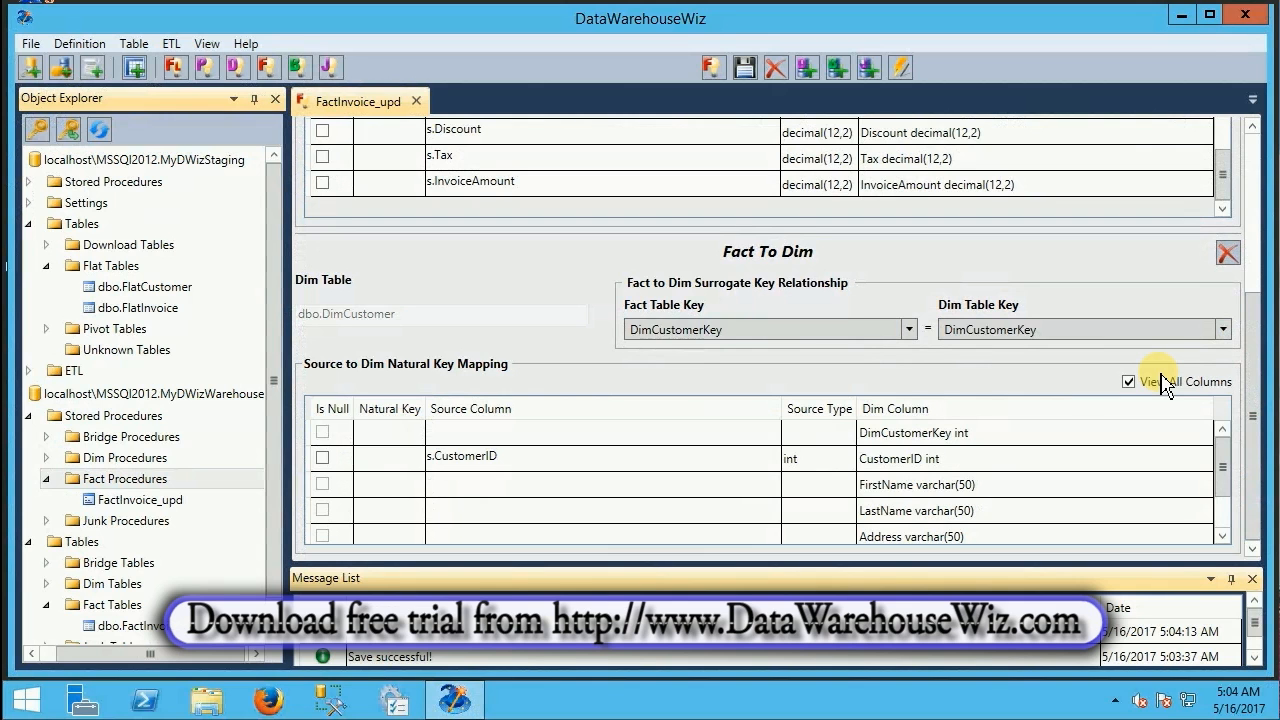
Step: Set the natural key of s.CustomerID to 1 in the dbo.DimCustomer mapping and save the procedure definition
{"action": "left_click", "coordinate": [390, 458]}
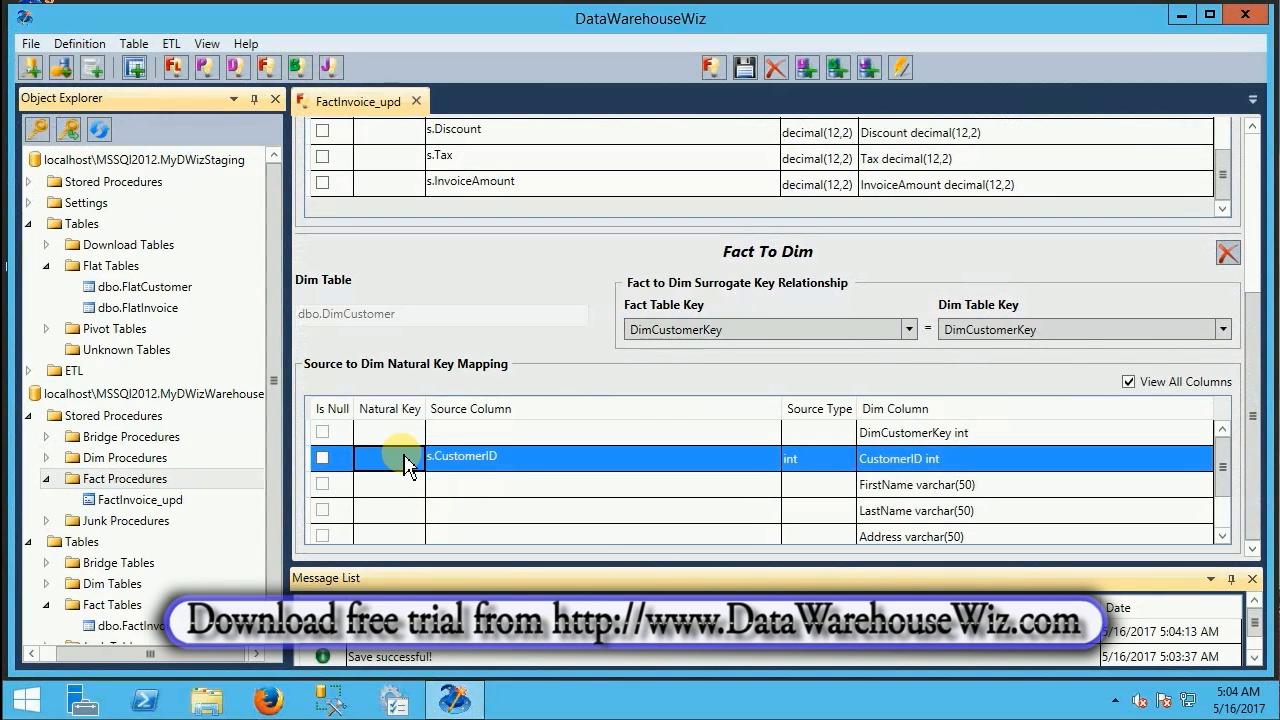
{"action": "left_click", "coordinate": [405, 458]}
{"action": "type", "text": "1"}
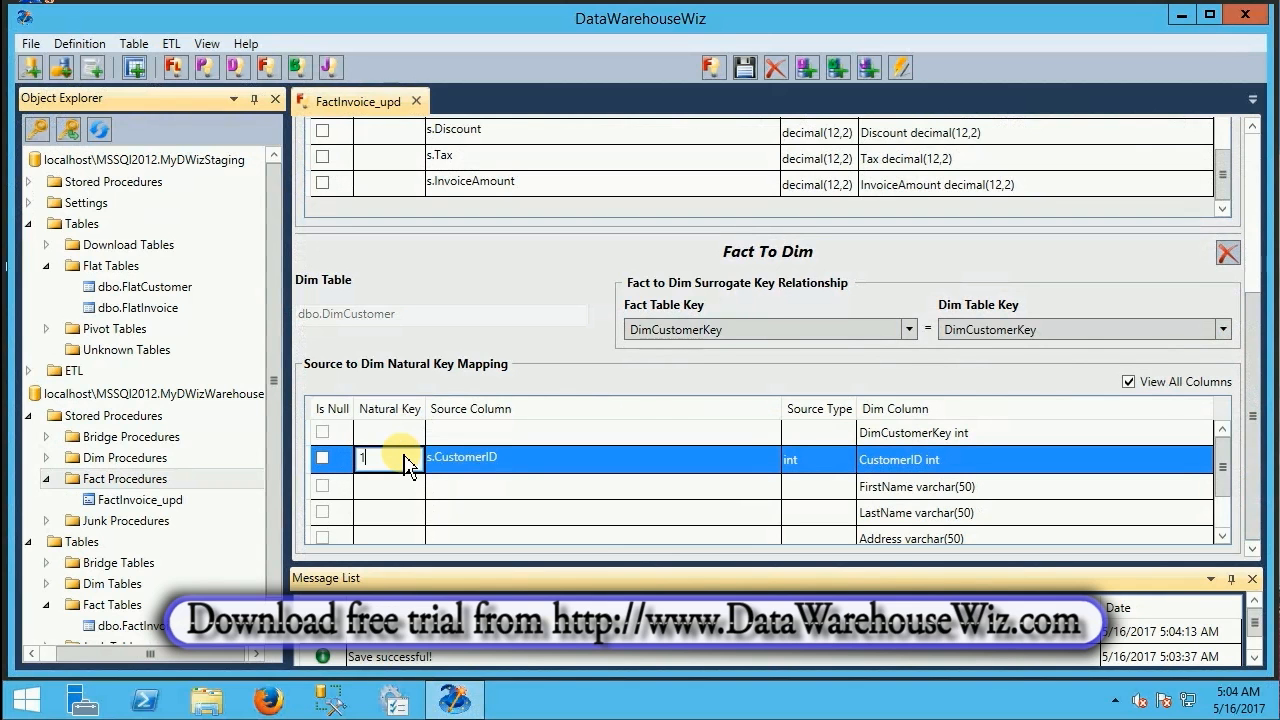
{"action": "left_click", "coordinate": [1252, 178]}
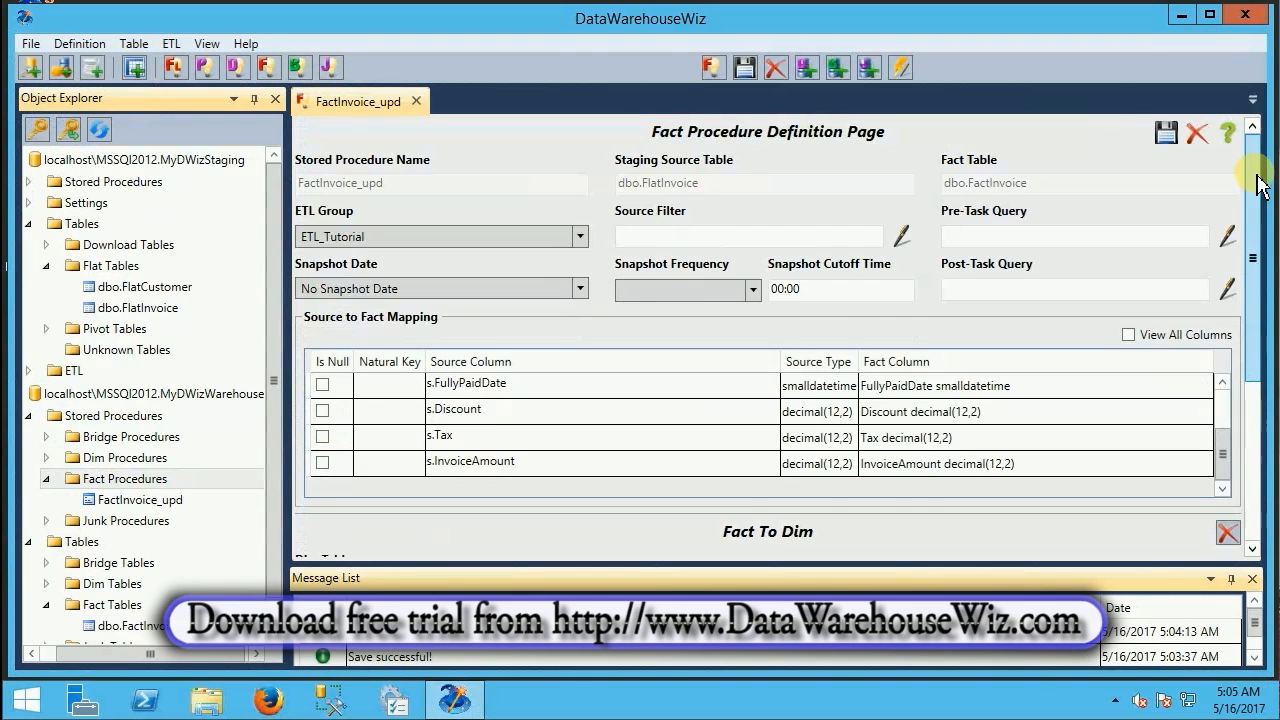
{"action": "left_click", "coordinate": [1168, 134]}
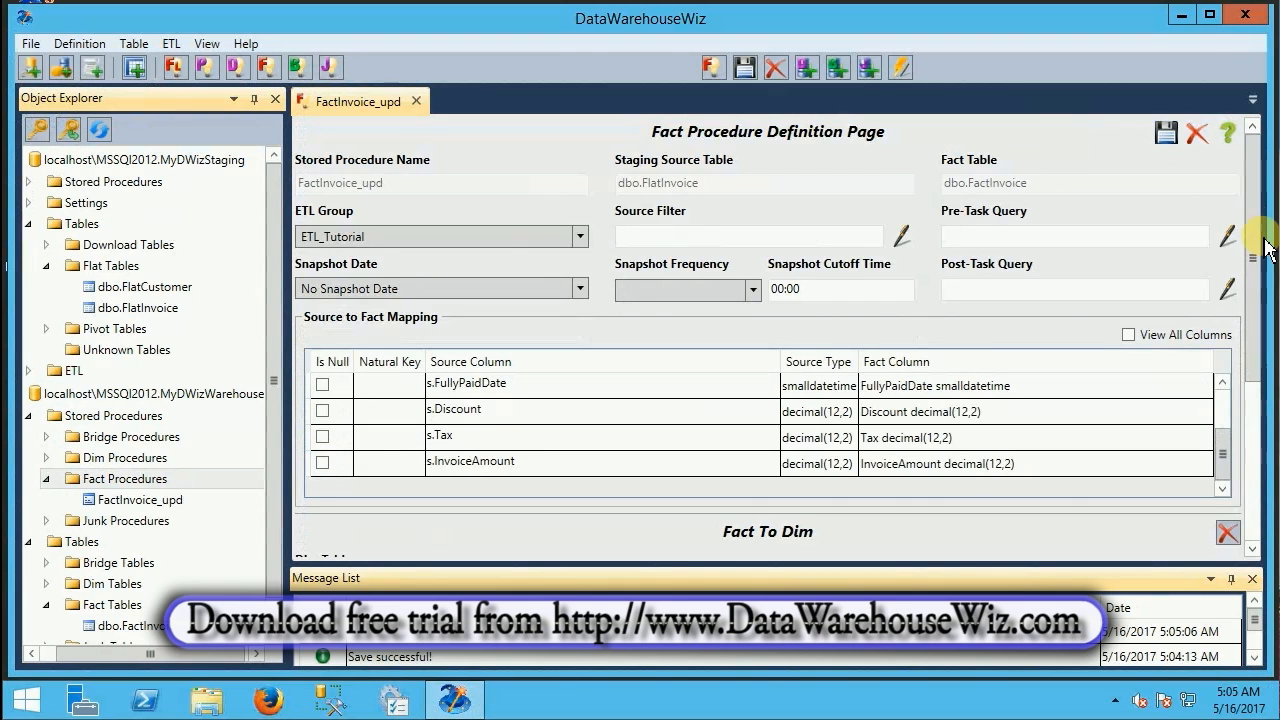
Step: Add the dbo.DimInvoice dim table to the fact procedure
{"action": "left_click_drag", "start_coordinate": [1257, 252], "coordinate": [1260, 216]}
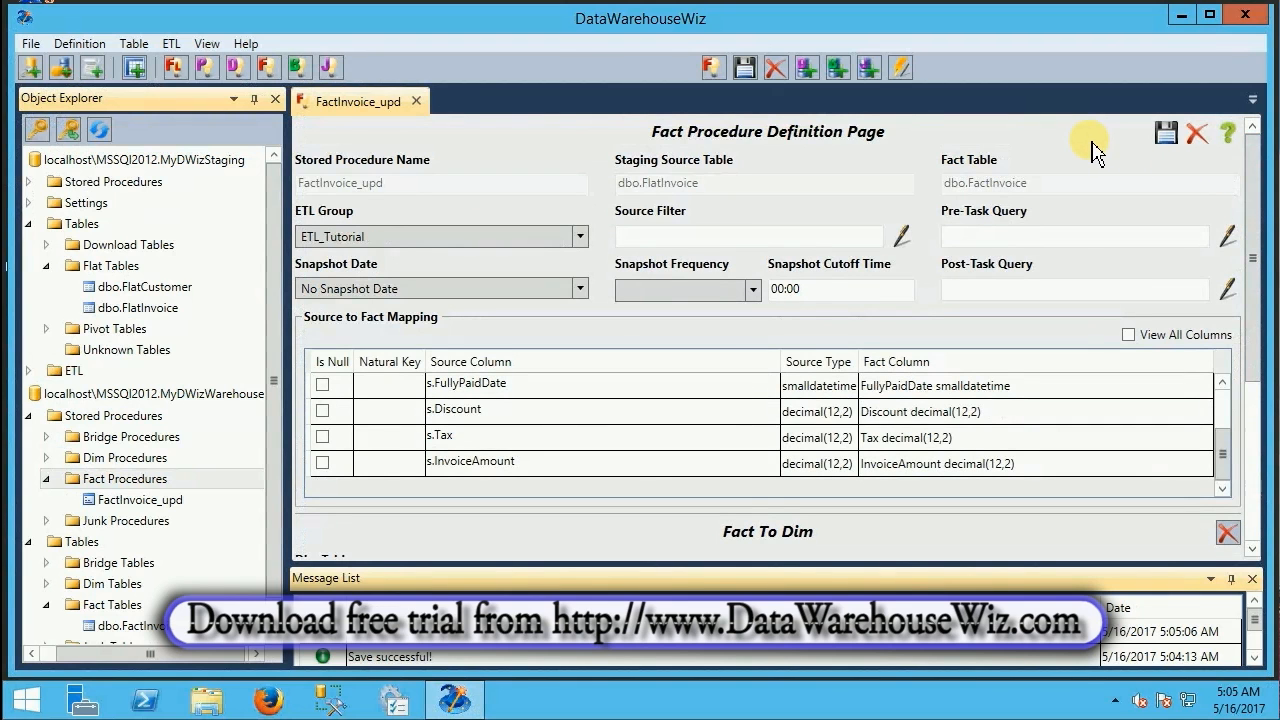
{"action": "left_click", "coordinate": [813, 77]}
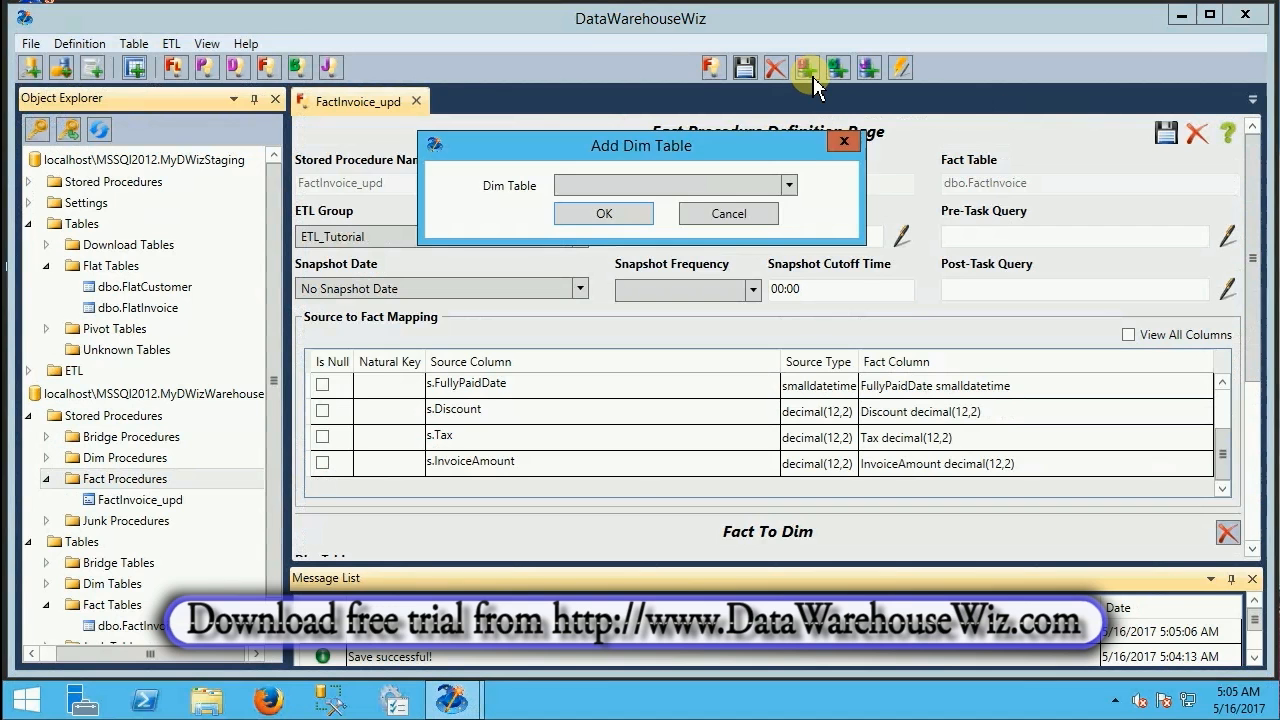
{"action": "left_click", "coordinate": [789, 186]}
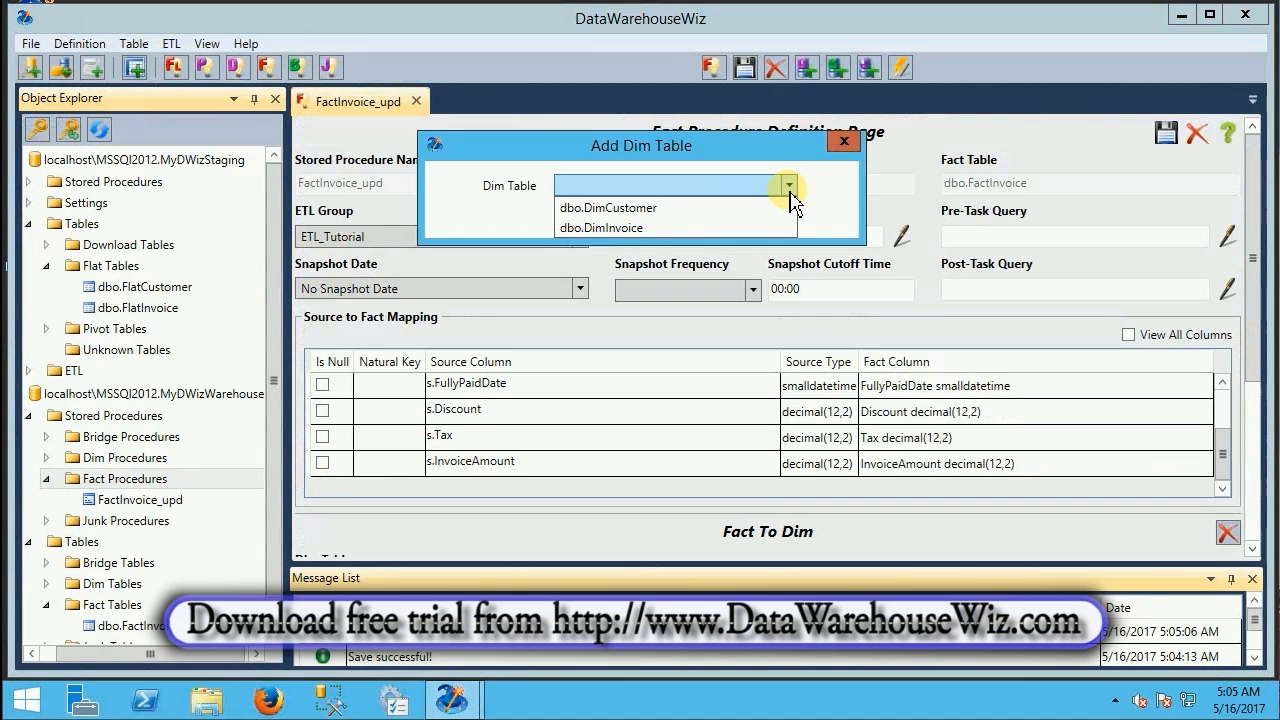
{"action": "left_click", "coordinate": [660, 228]}
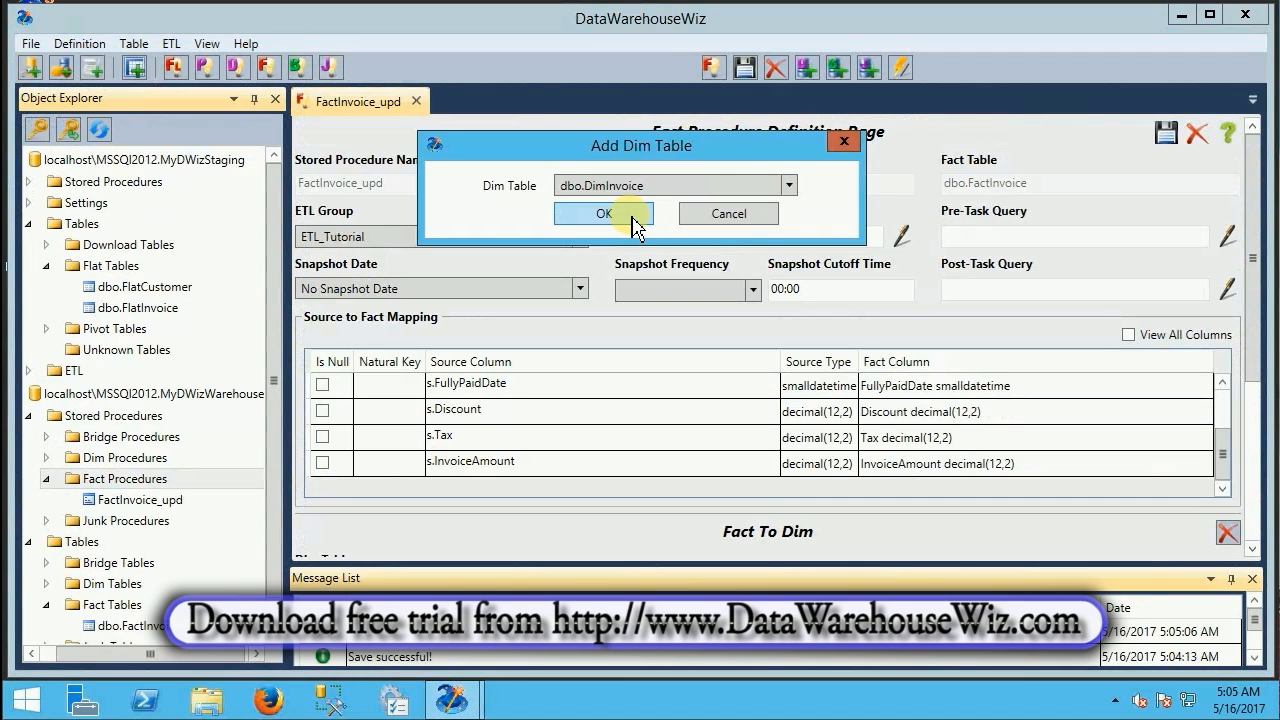
{"action": "left_click", "coordinate": [632, 222]}
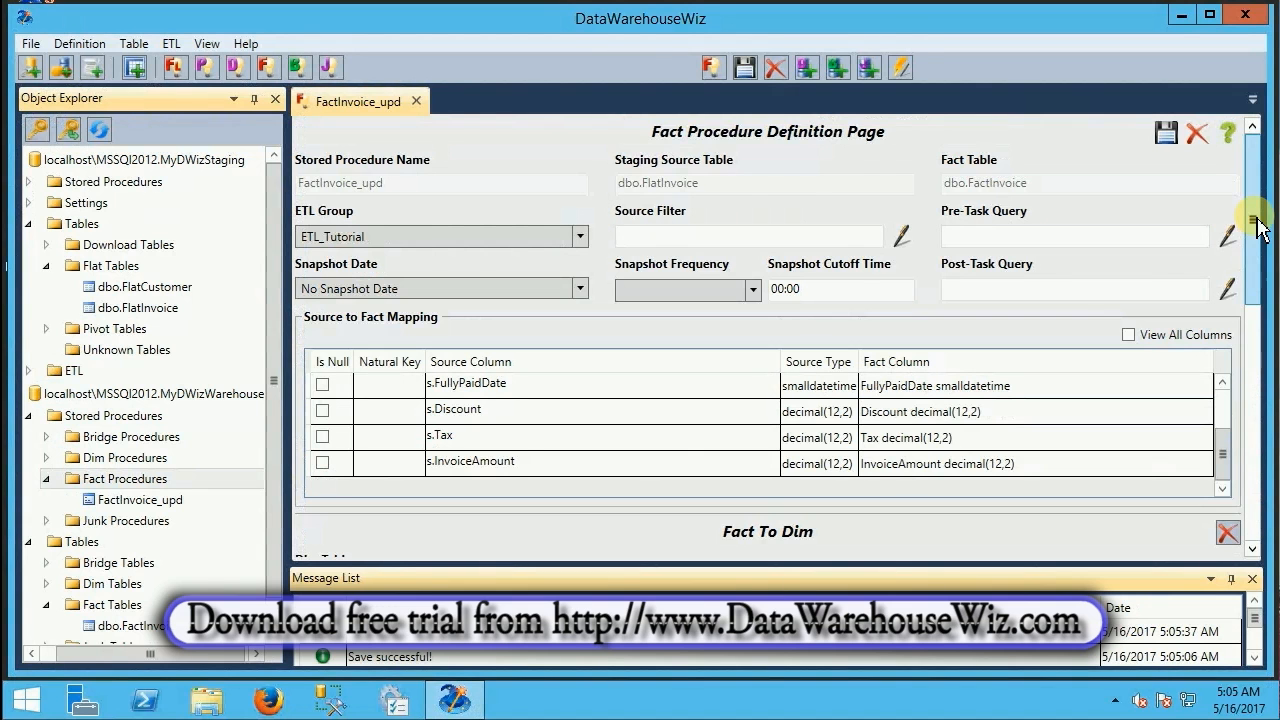
Step: Relate the fact table key DimInvoiceKey to the dim table key DimInvoiceKey in the dbo.DimInvoice surrogate key relationship
{"action": "left_click", "coordinate": [1255, 380]}
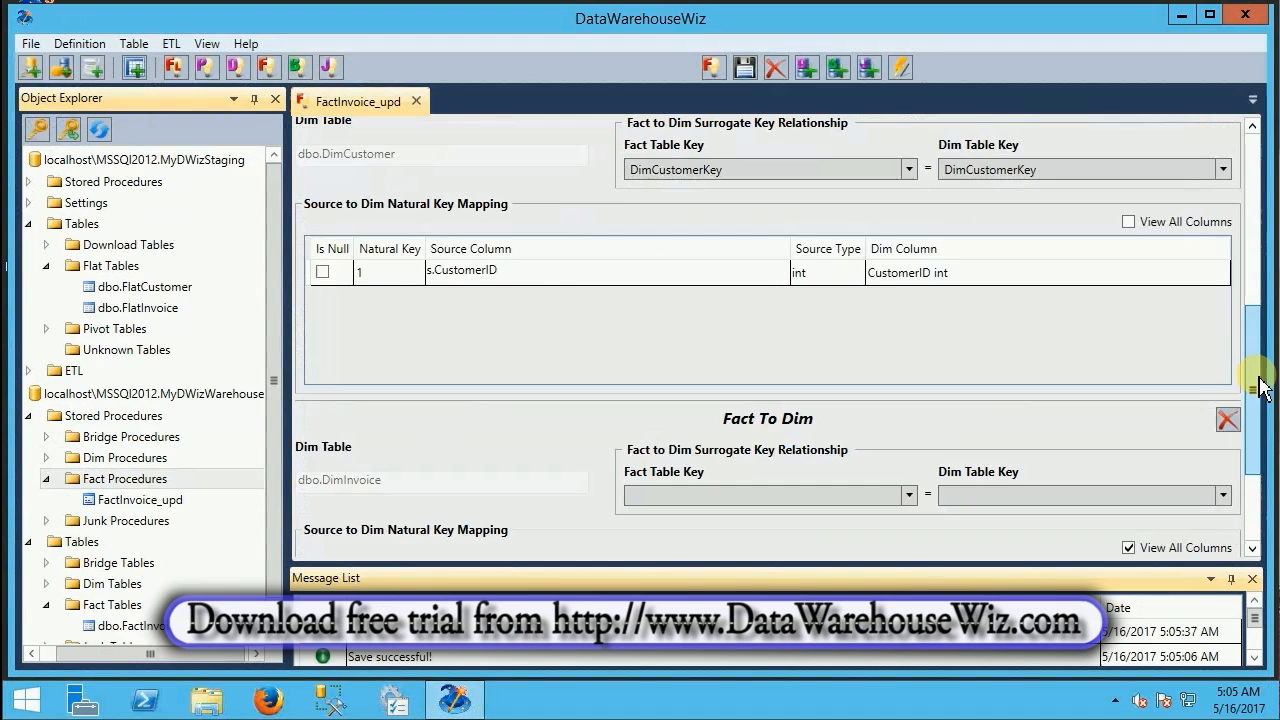
{"action": "left_click", "coordinate": [1255, 465]}
{"action": "scroll", "coordinate": [1262, 475], "scroll_direction": "down", "scroll_amount": 1}
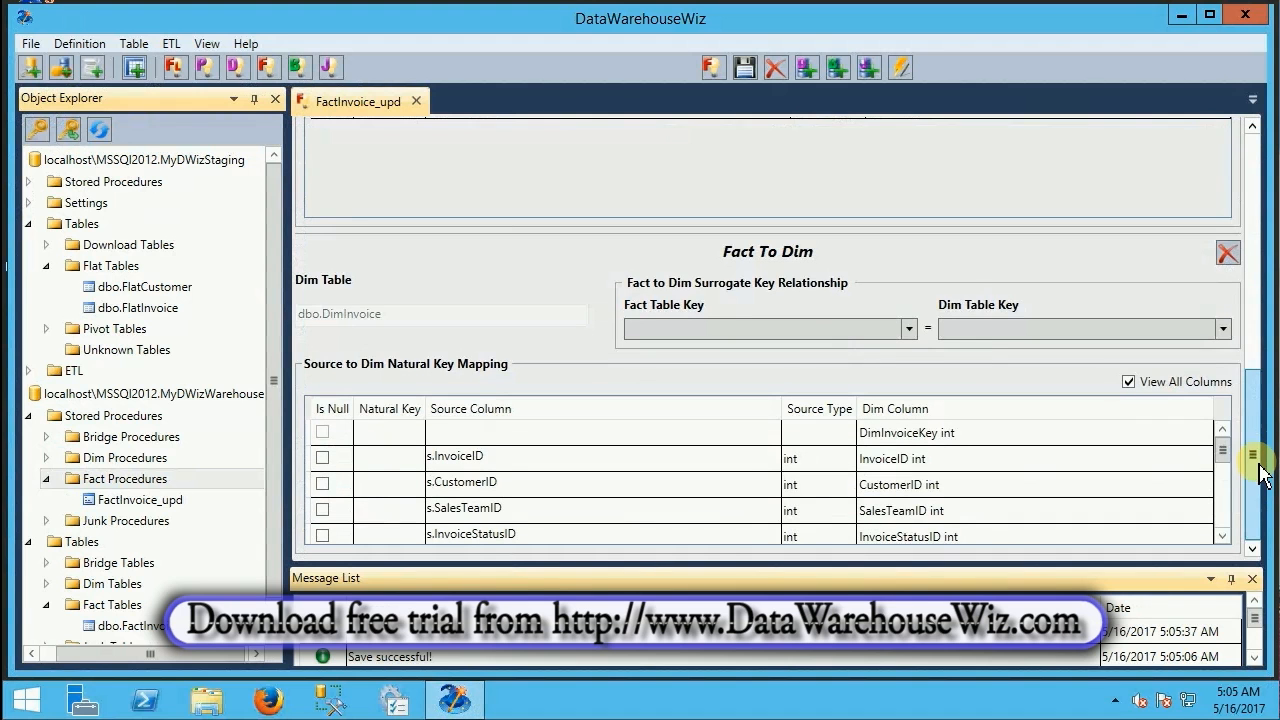
{"action": "left_click", "coordinate": [912, 330]}
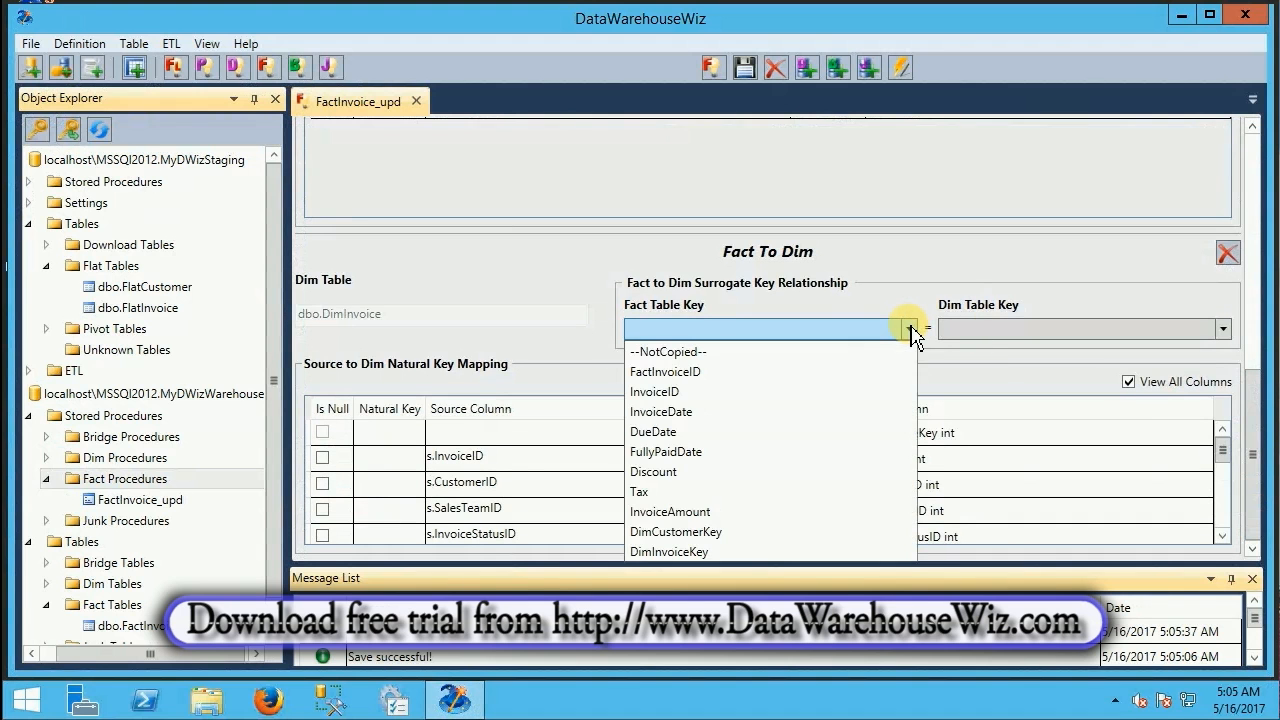
{"action": "left_click", "coordinate": [708, 553]}
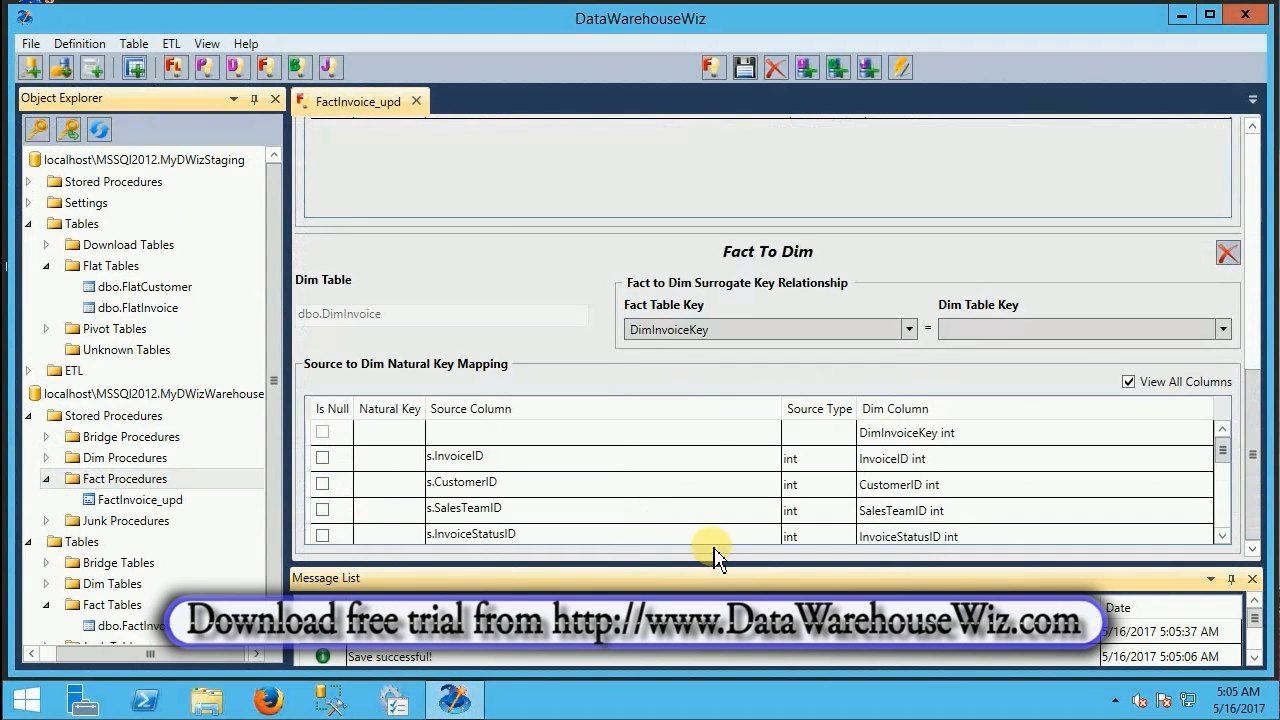
{"action": "left_click", "coordinate": [1224, 330]}
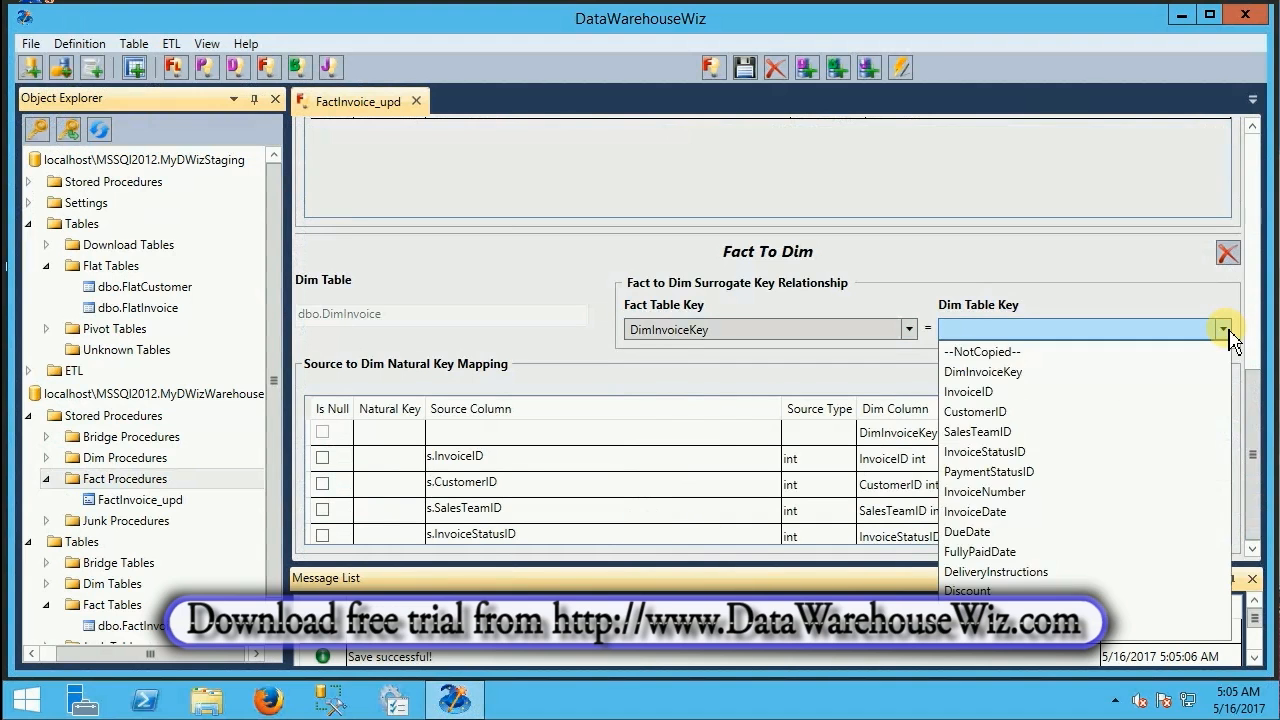
{"action": "left_click", "coordinate": [1012, 373]}
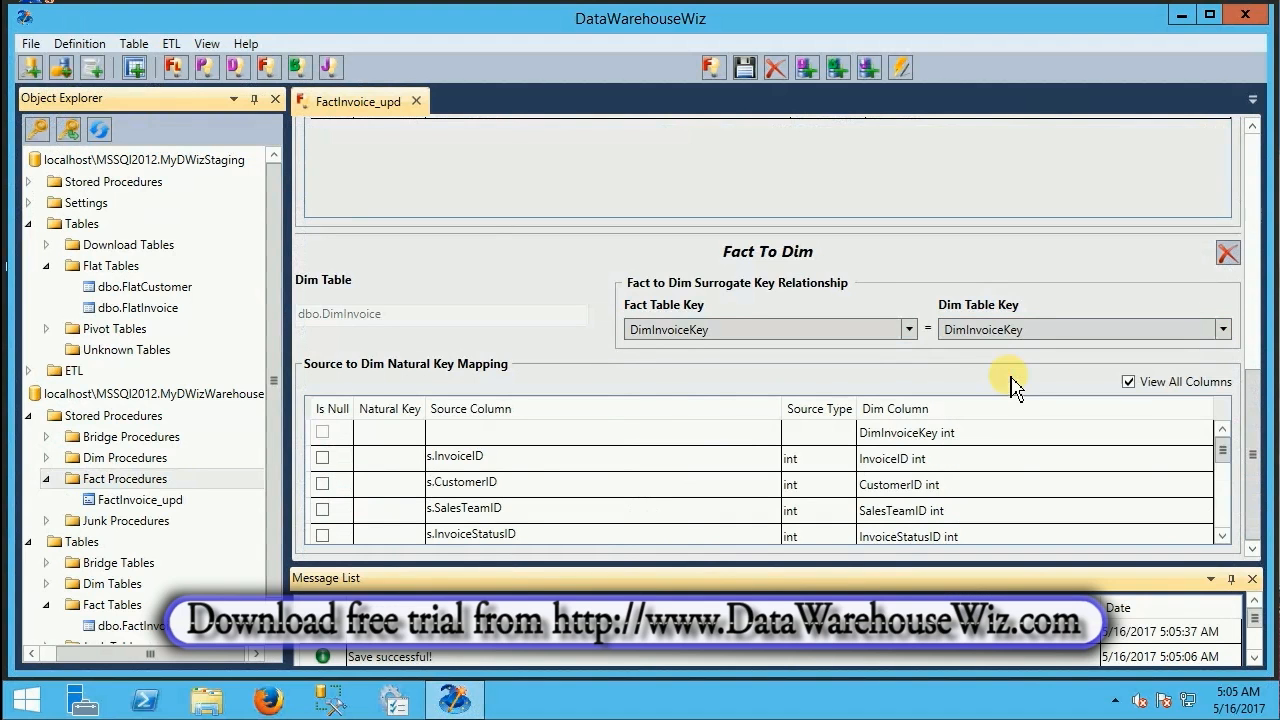
Step: Set the natural key of s.InvoiceID to 1 in the dbo.DimInvoice mapping and save the procedure definition
{"action": "left_click", "coordinate": [404, 459]}
{"action": "left_click", "coordinate": [405, 458]}
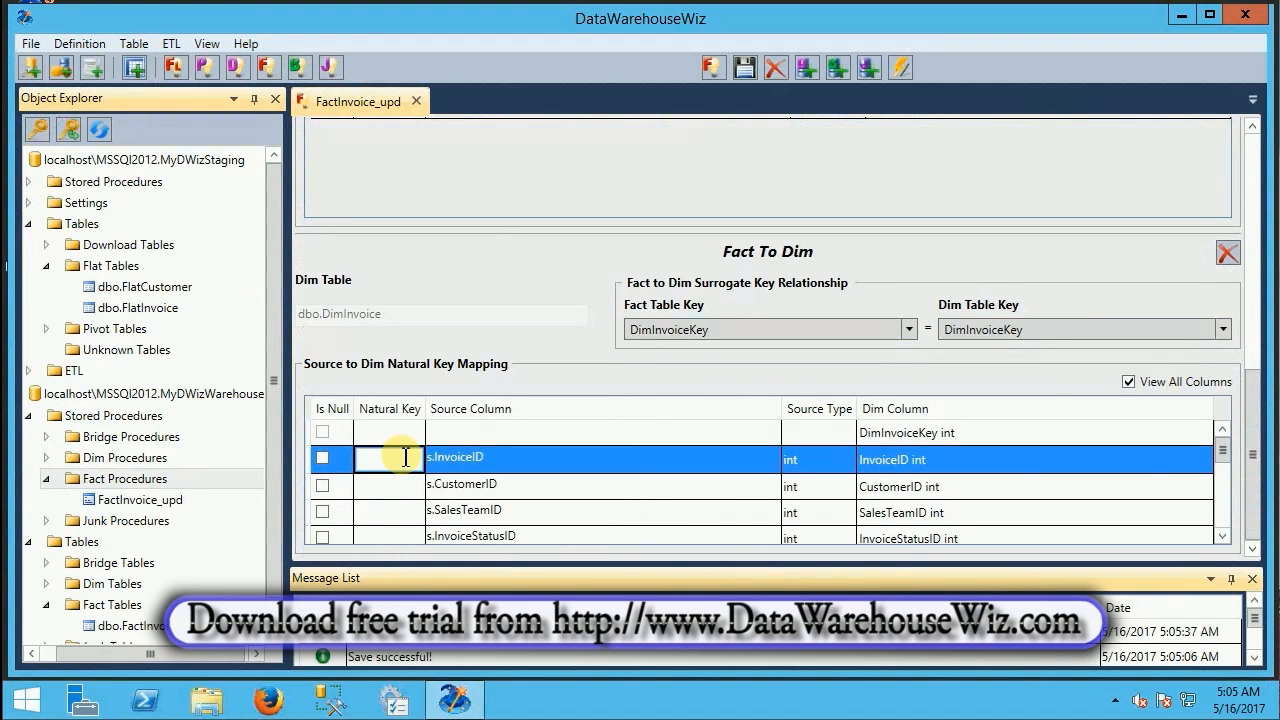
{"action": "type", "text": "1"}
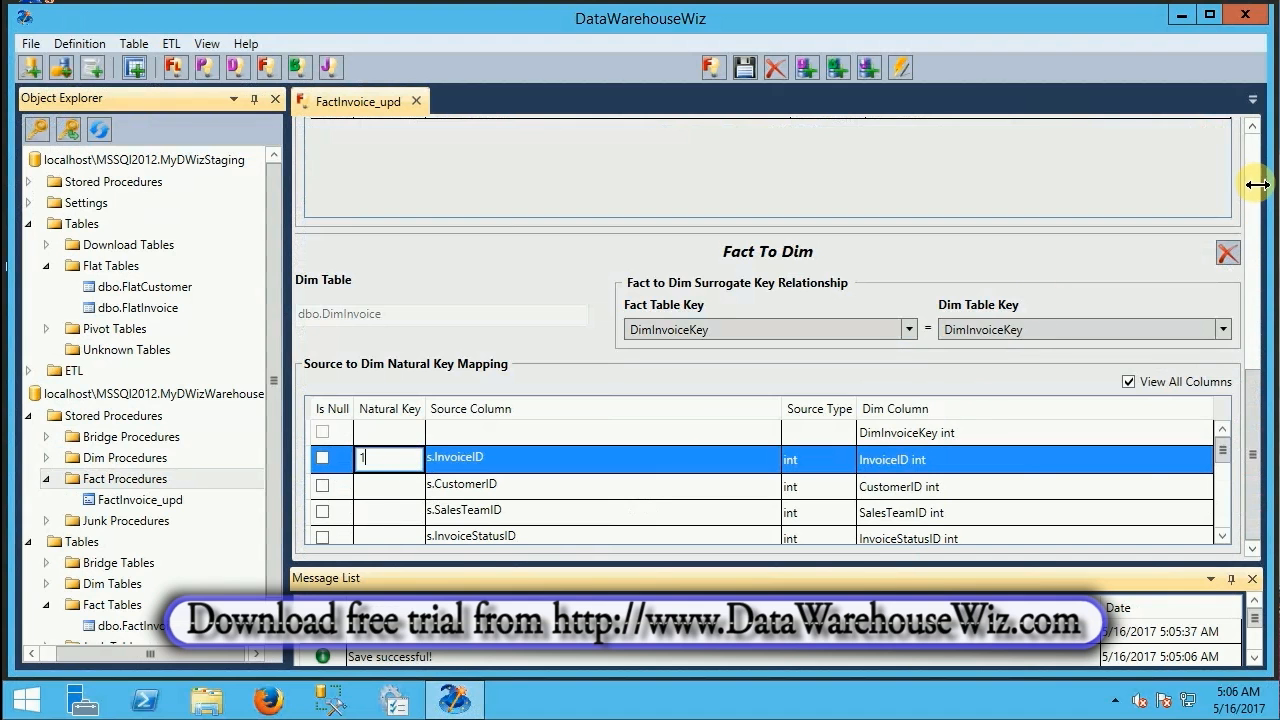
{"action": "scroll", "coordinate": [1262, 178], "scroll_direction": "up", "scroll_amount": 3}
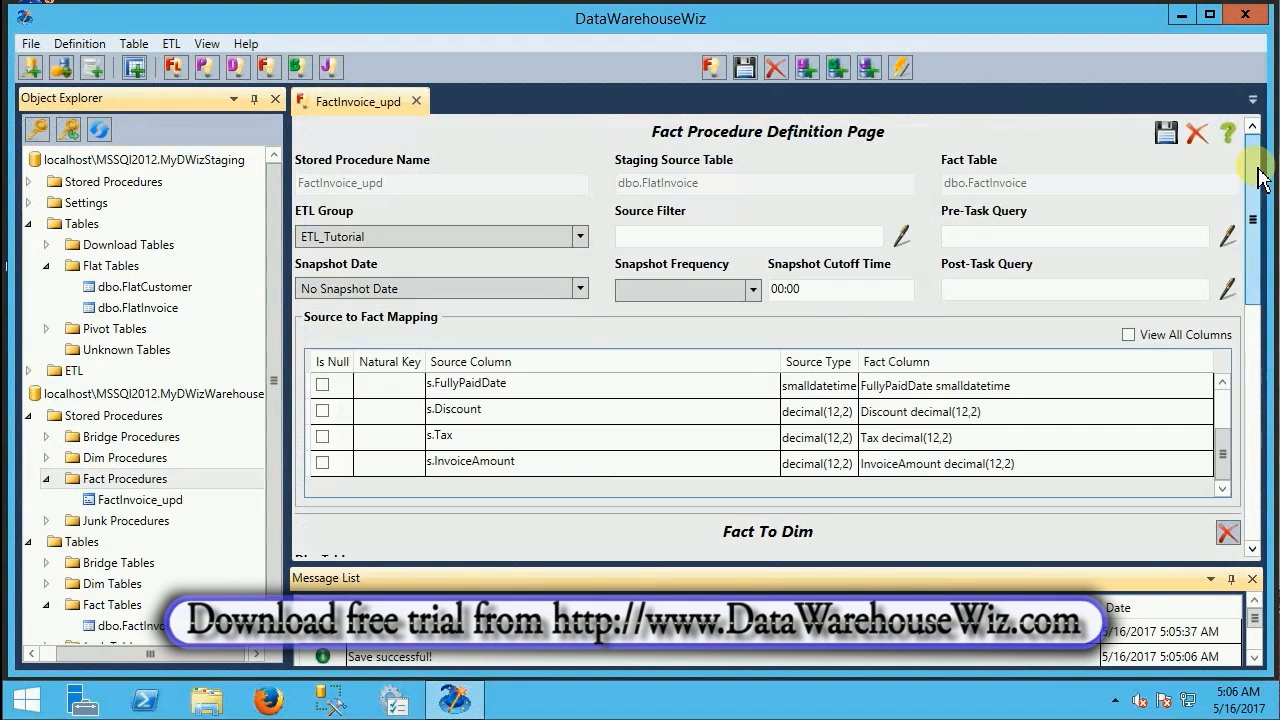
{"action": "left_click", "coordinate": [1164, 140]}
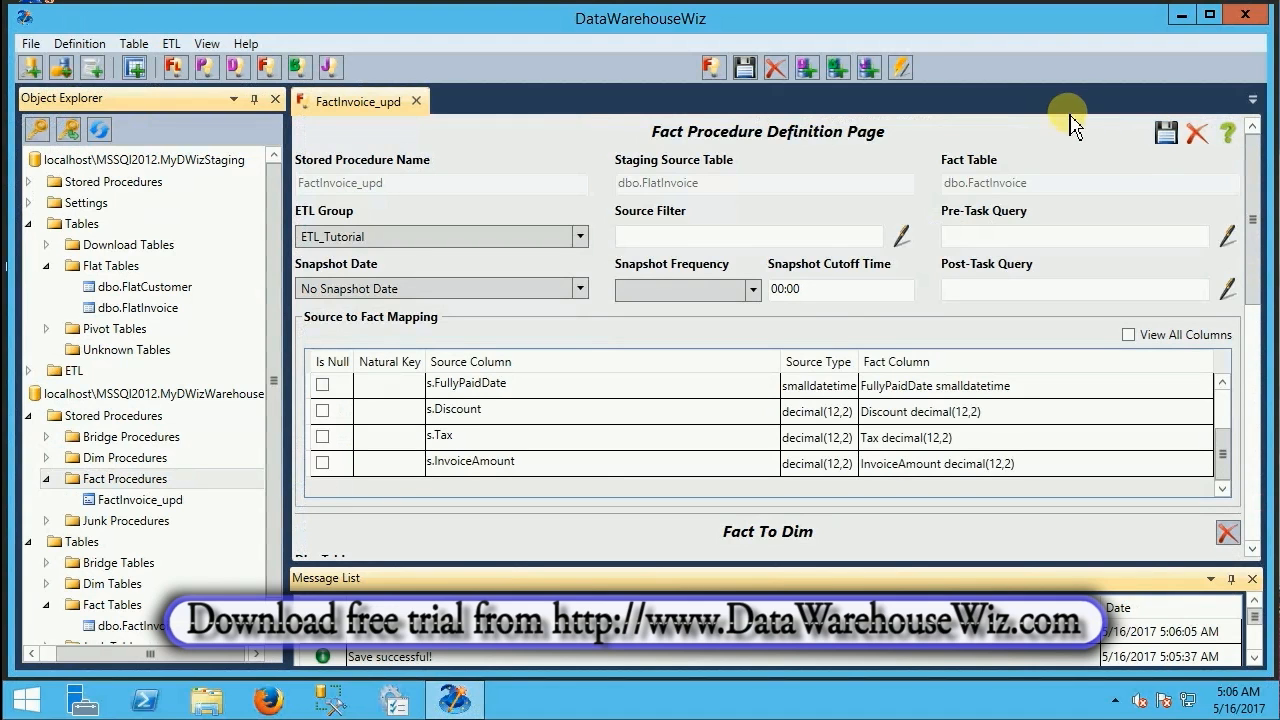
Step: Generate the SQL script for the FactInvoice_upd procedure and examine its row check and late-arriving dimension sections
{"action": "left_click", "coordinate": [903, 73]}
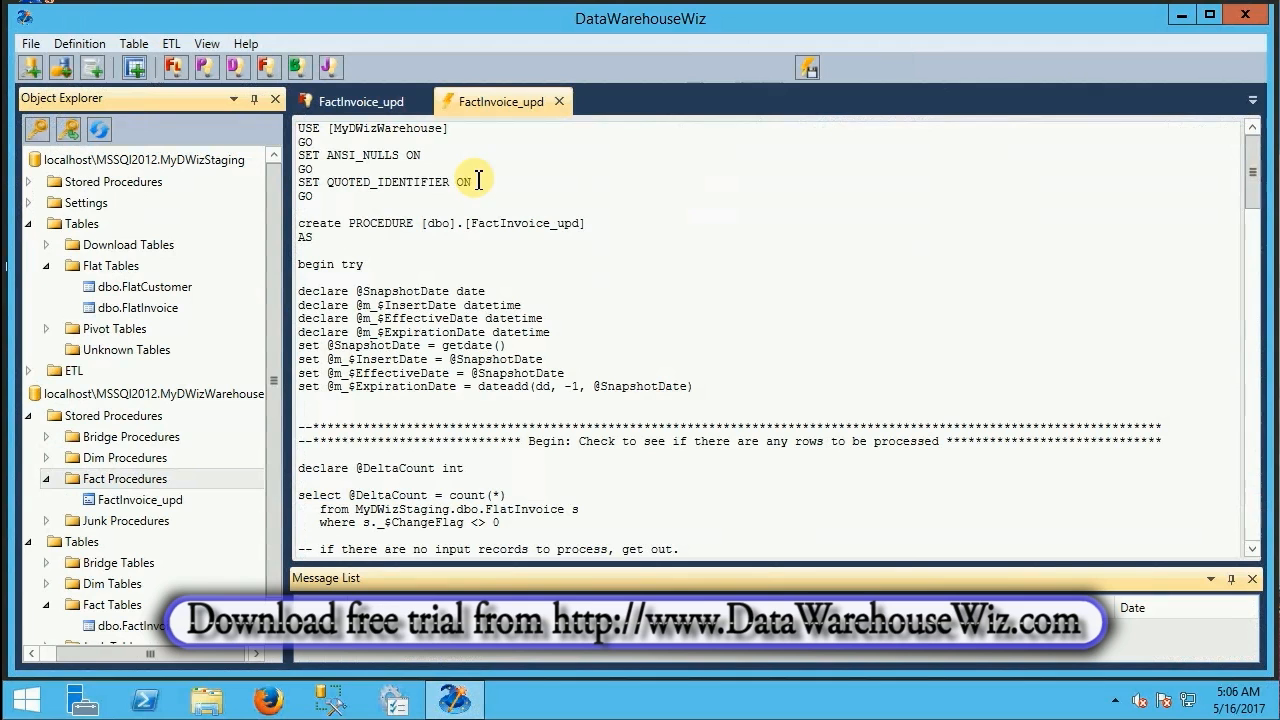
{"action": "left_click", "coordinate": [332, 210]}
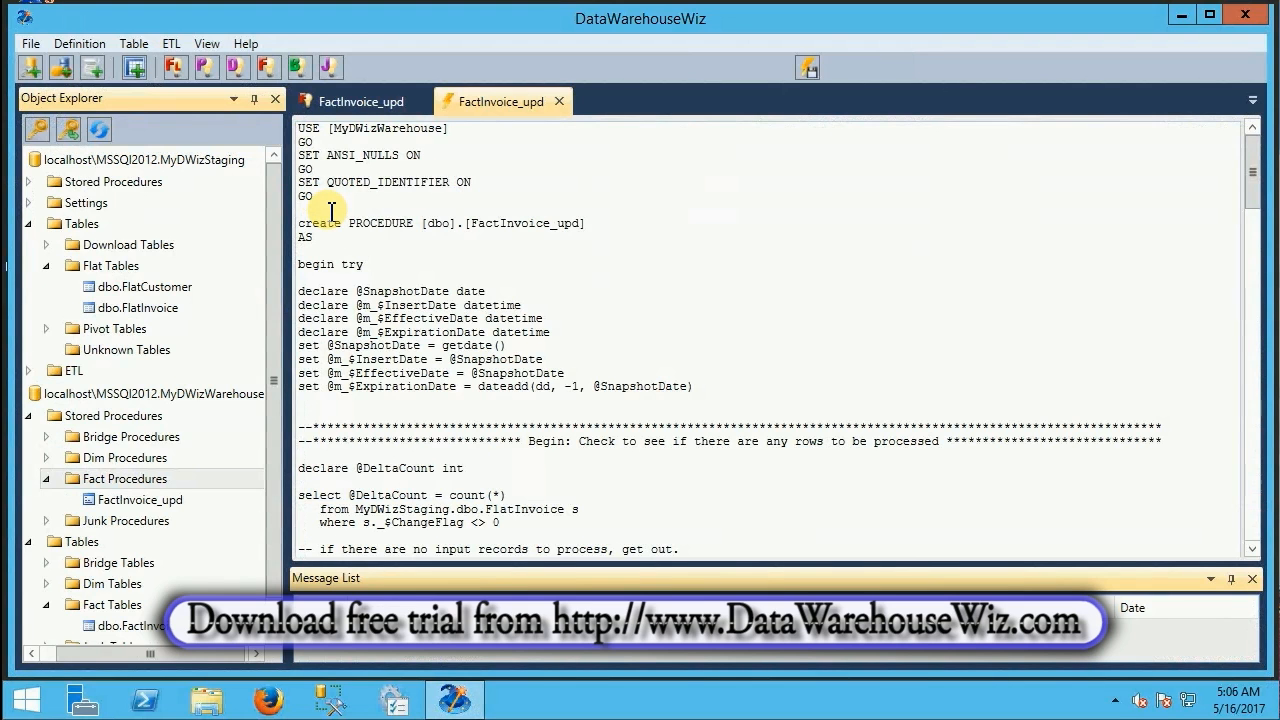
{"action": "key", "text": "Down"}
{"action": "key", "text": "Down"}
{"action": "key", "text": "Down"}
{"action": "key", "text": "Down"}
{"action": "key", "text": "Down"}
{"action": "key", "text": "Down"}
{"action": "key", "text": "Down"}
{"action": "key", "text": "Down"}
{"action": "key", "text": "Down"}
{"action": "key", "text": "Down"}
{"action": "key", "text": "Down"}
{"action": "key", "text": "Down"}
{"action": "key", "text": "Down"}
{"action": "key", "text": "Down"}
{"action": "key", "text": "Down"}
{"action": "key", "text": "Down"}
{"action": "key", "text": "Down"}
{"action": "key", "text": "Down"}
{"action": "key", "text": "Down"}
{"action": "key", "text": "Down"}
{"action": "key", "text": "Down"}
{"action": "key", "text": "Down"}
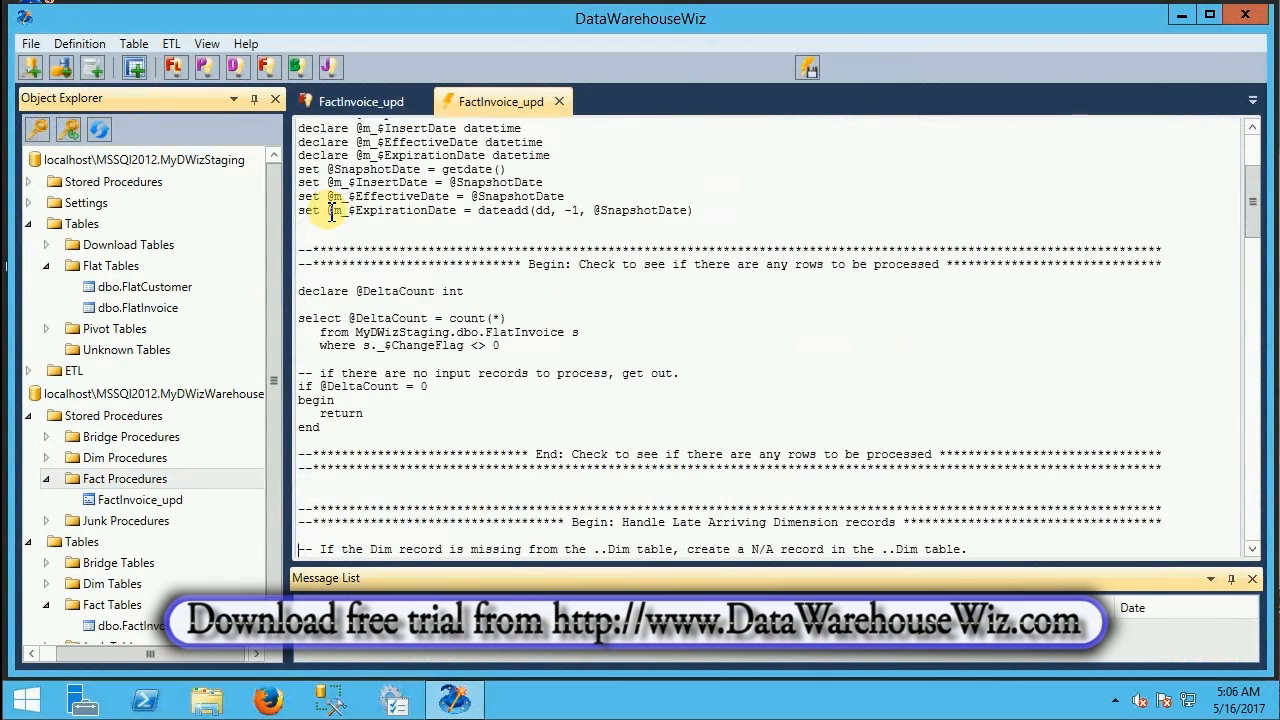
{"action": "key", "text": "Down"}
{"action": "key", "text": "Down"}
{"action": "key", "text": "Down"}
{"action": "key", "text": "Down"}
{"action": "key", "text": "Down"}
{"action": "key", "text": "Down"}
{"action": "key", "text": "Down"}
{"action": "key", "text": "Down"}
{"action": "key", "text": "Down"}
{"action": "key", "text": "Down"}
{"action": "key", "text": "Down"}
{"action": "key", "text": "Down"}
{"action": "key", "text": "Down"}
{"action": "key", "text": "Down"}
{"action": "key", "text": "Down"}
{"action": "key", "text": "Down"}
{"action": "key", "text": "Down"}
{"action": "key", "text": "Down"}
{"action": "key", "text": "Down"}
{"action": "key", "text": "Down"}
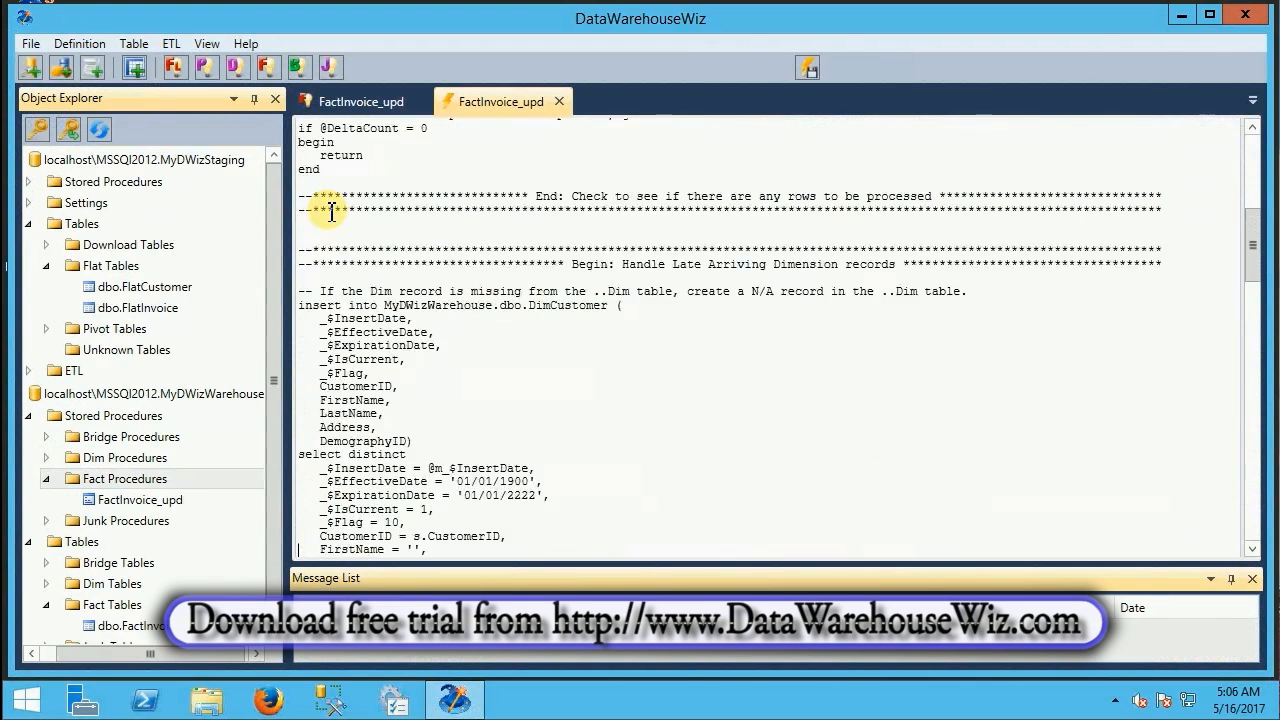
{"action": "key", "text": "Up"}
{"action": "key", "text": "Up"}
{"action": "key", "text": "Up"}
{"action": "key", "text": "Up"}
{"action": "key", "text": "Up"}
{"action": "key", "text": "Up"}
{"action": "key", "text": "Up"}
{"action": "key", "text": "Up"}
{"action": "key", "text": "Up"}
{"action": "key", "text": "Up"}
{"action": "key", "text": "Up"}
{"action": "key", "text": "Up"}
{"action": "key", "text": "Up"}
{"action": "key", "text": "Up"}
{"action": "key", "text": "Up"}
{"action": "key", "text": "Up"}
{"action": "key", "text": "Up"}
{"action": "key", "text": "Up"}
{"action": "key", "text": "Up"}
{"action": "key", "text": "Up"}
{"action": "key", "text": "Up"}
{"action": "key", "text": "Up"}
{"action": "key", "text": "Up"}
{"action": "key", "text": "Up"}
{"action": "key", "text": "Up"}
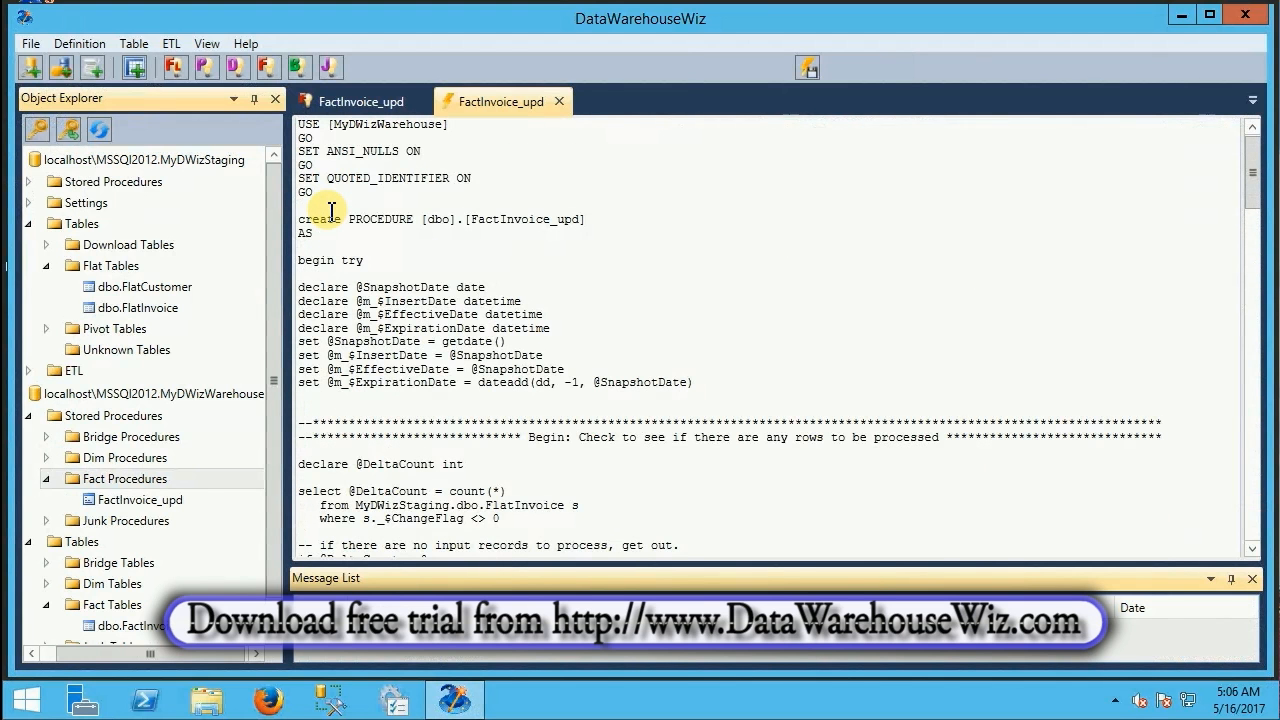
Step: Save the generated script as the FactInvoice_upd stored procedure in the MyDWizWarehouse database and dismiss the confirmation
{"action": "left_click", "coordinate": [803, 79]}
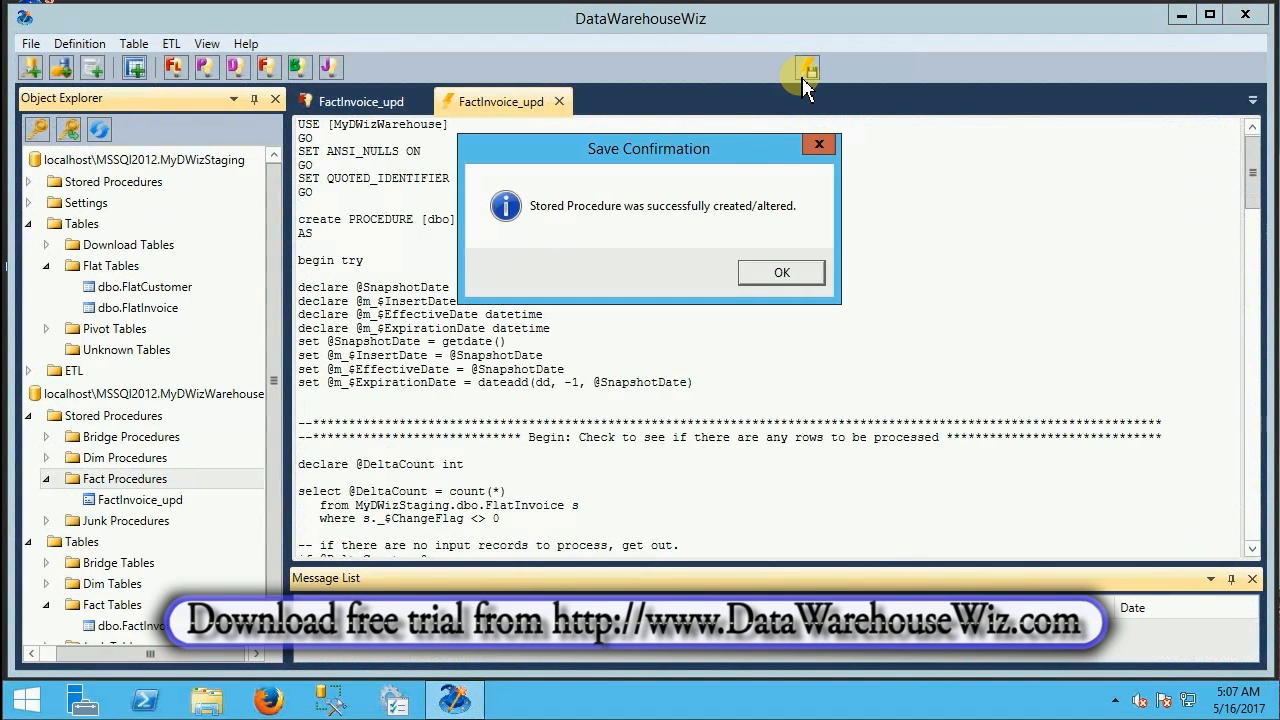
{"action": "left_click", "coordinate": [776, 278]}
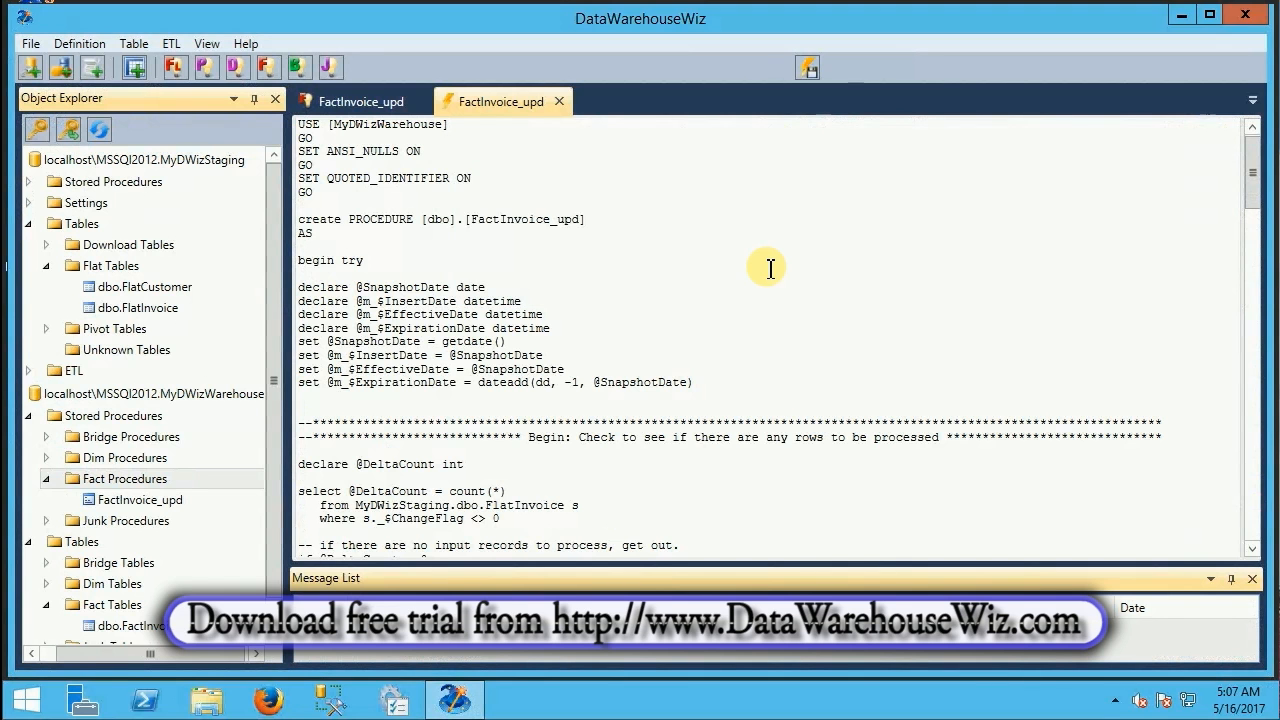